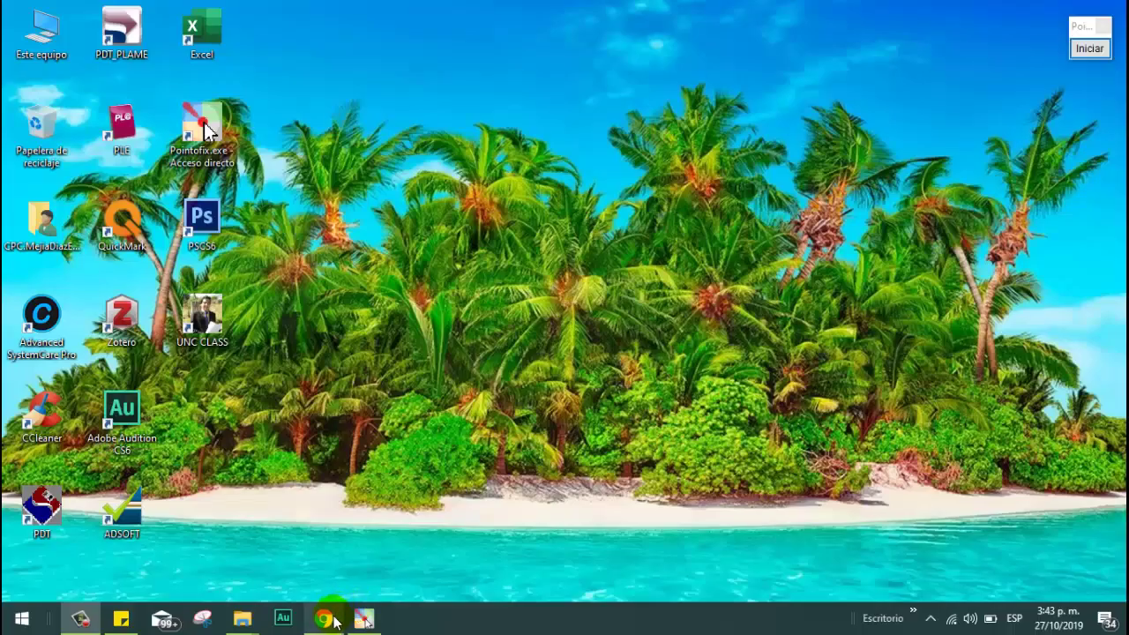
# - Minimize the YouTube browser window and launch Excel from the desktop shortcut
pyautogui.click(324, 619)
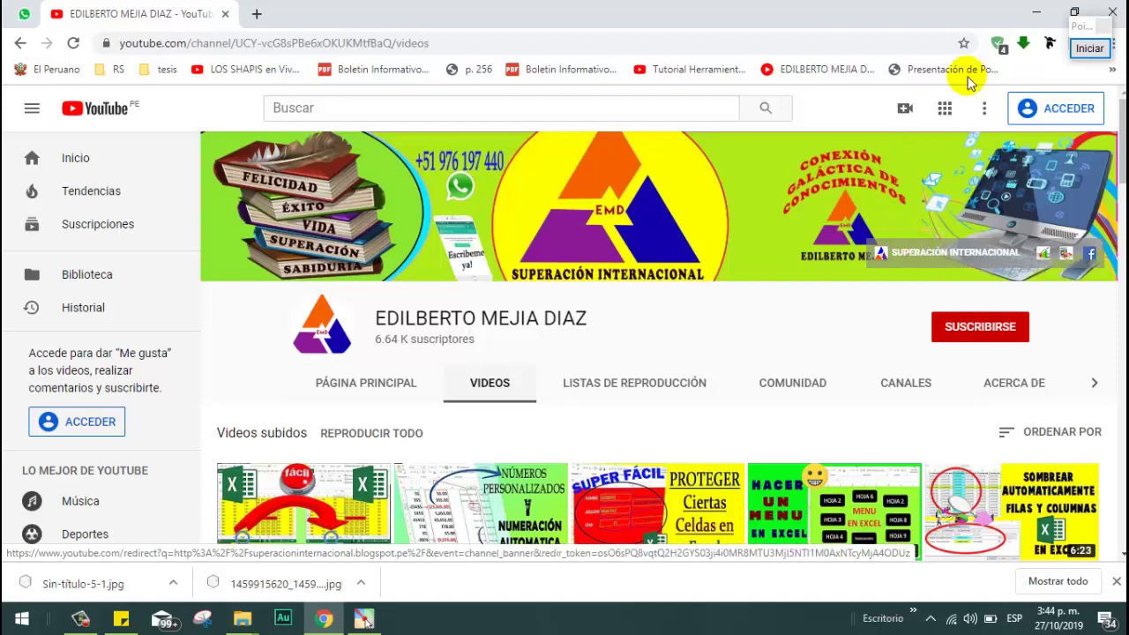
pyautogui.click(1043, 12)
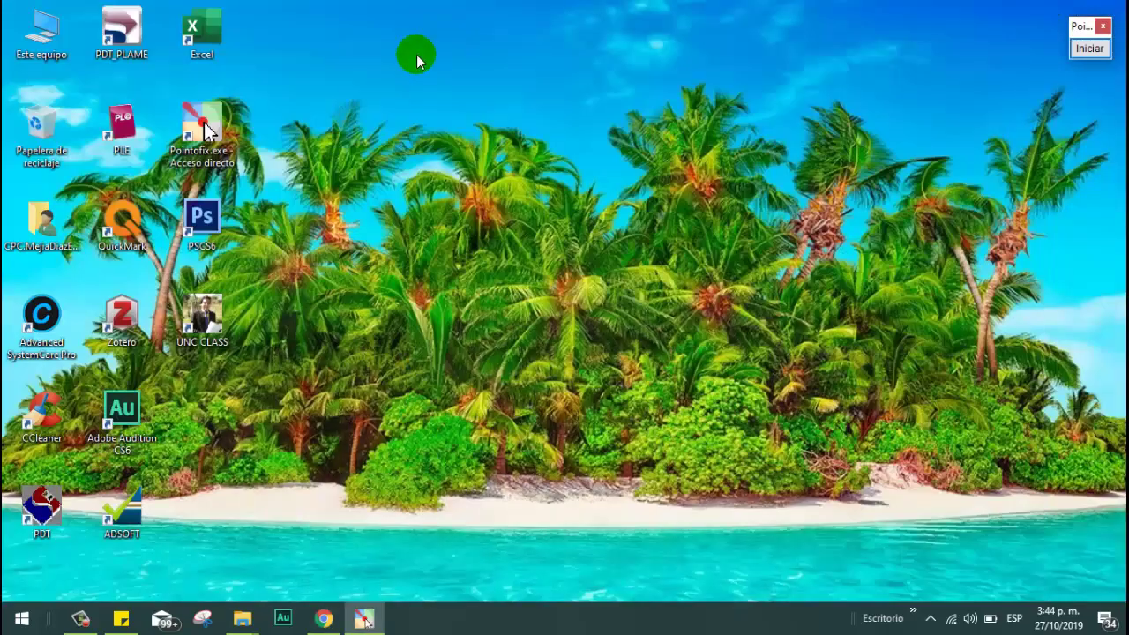
pyautogui.doubleClick(208, 41)
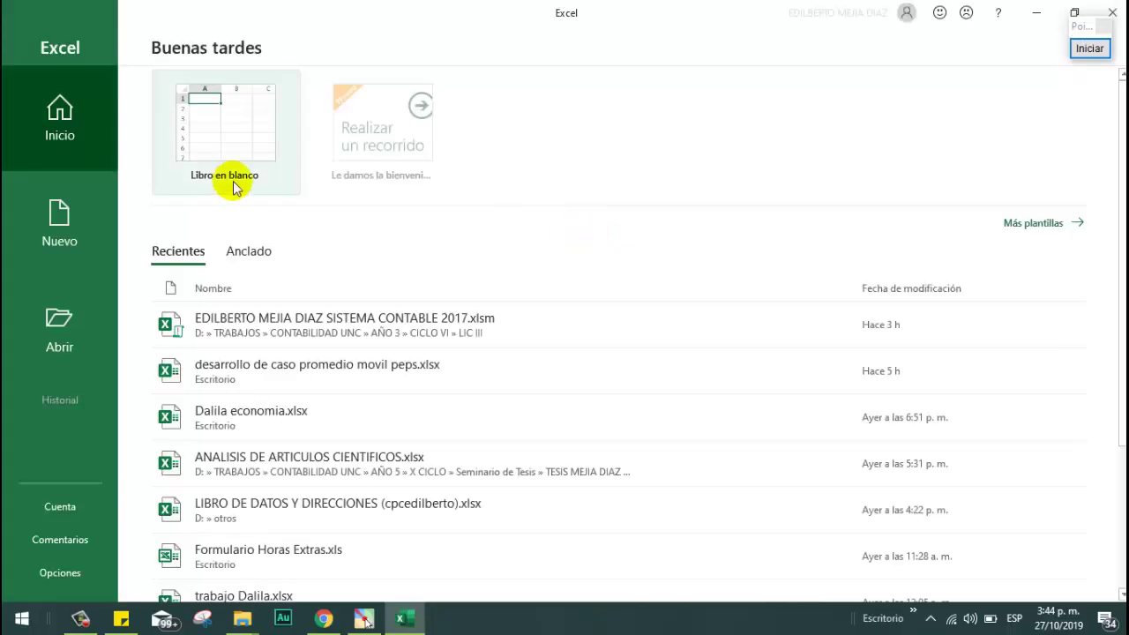
# - Start a blank workbook and open Excel Options at the Guardar (Save) page
pyautogui.click(235, 185)
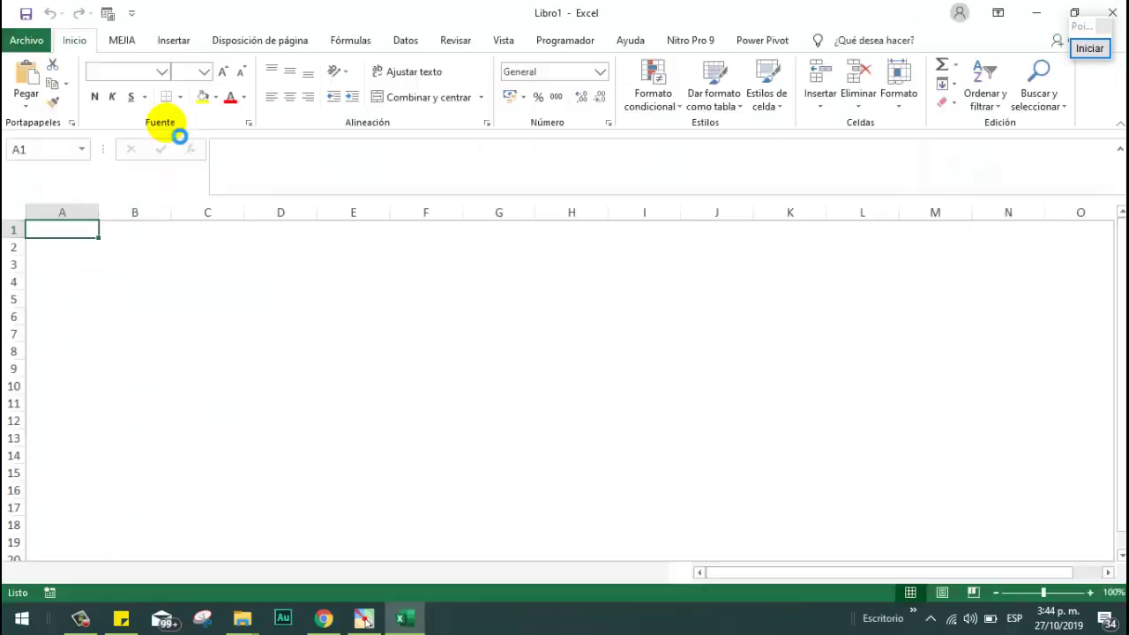
pyautogui.click(25, 42)
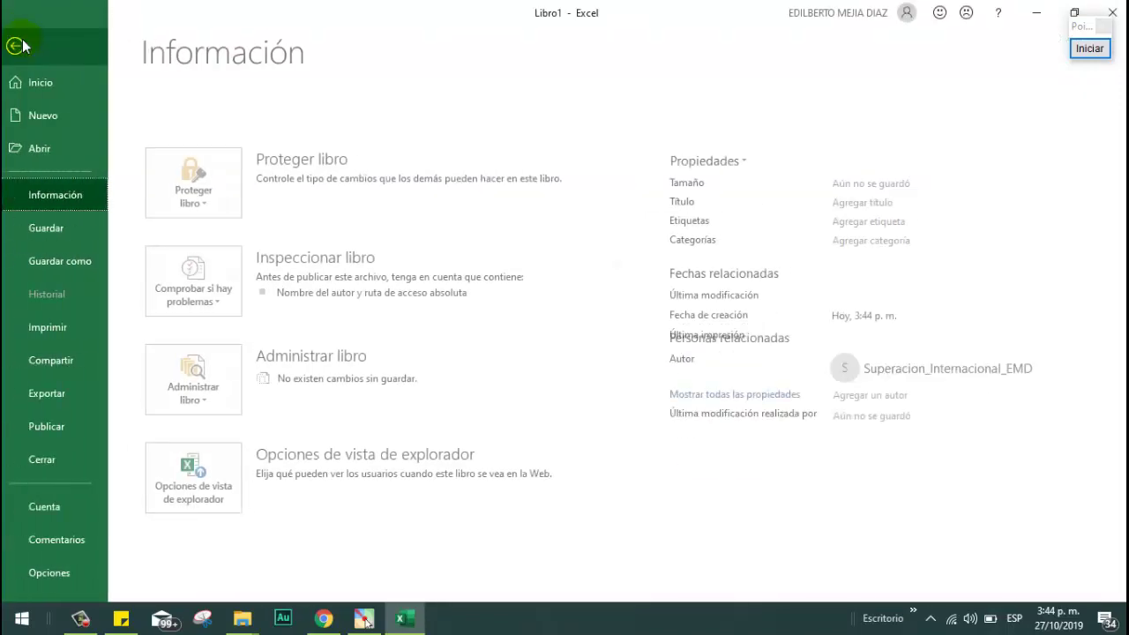
pyautogui.click(59, 573)
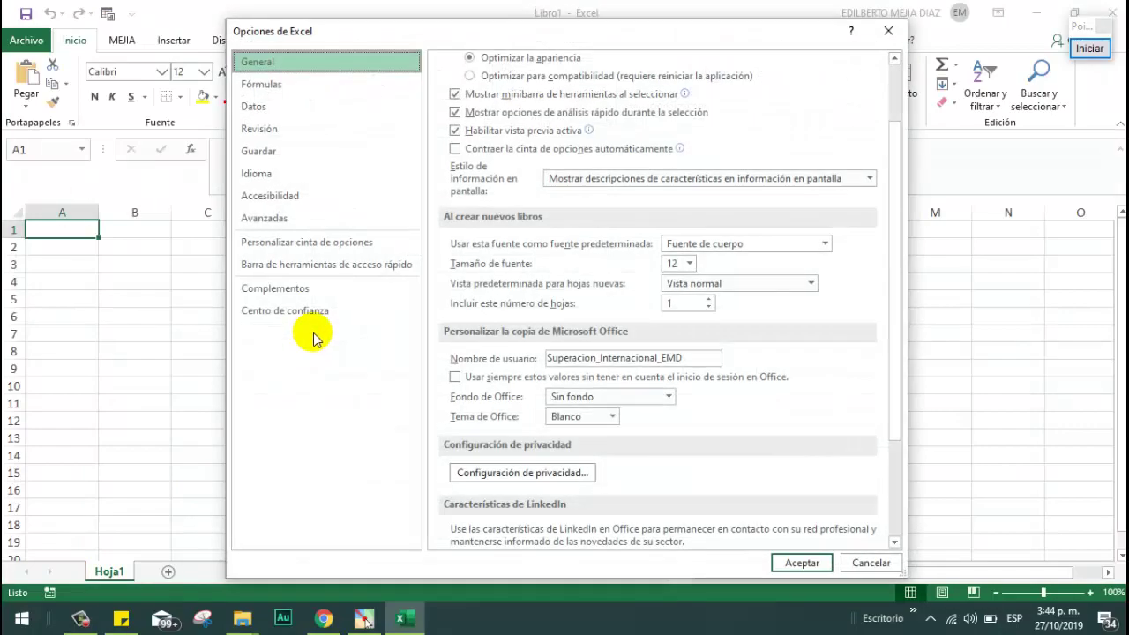
pyautogui.click(272, 151)
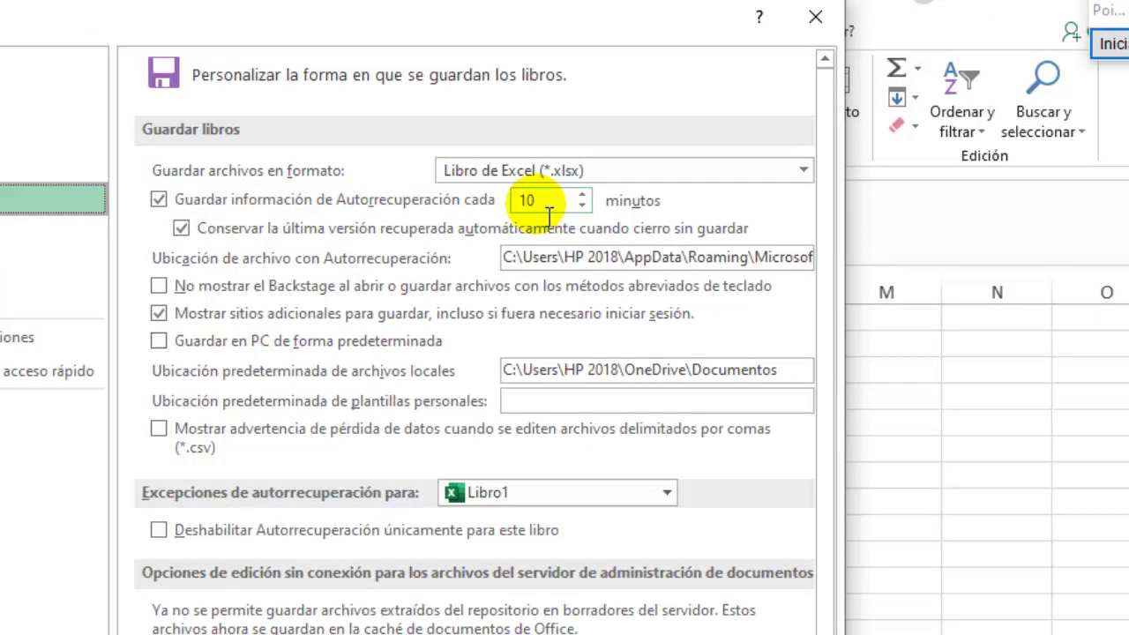
# - Change Excel's AutoRecover interval from 10 to 1 minute and confirm the Options dialog
pyautogui.moveTo(549, 203); pyautogui.dragTo(505, 208)
pyautogui.write('1')
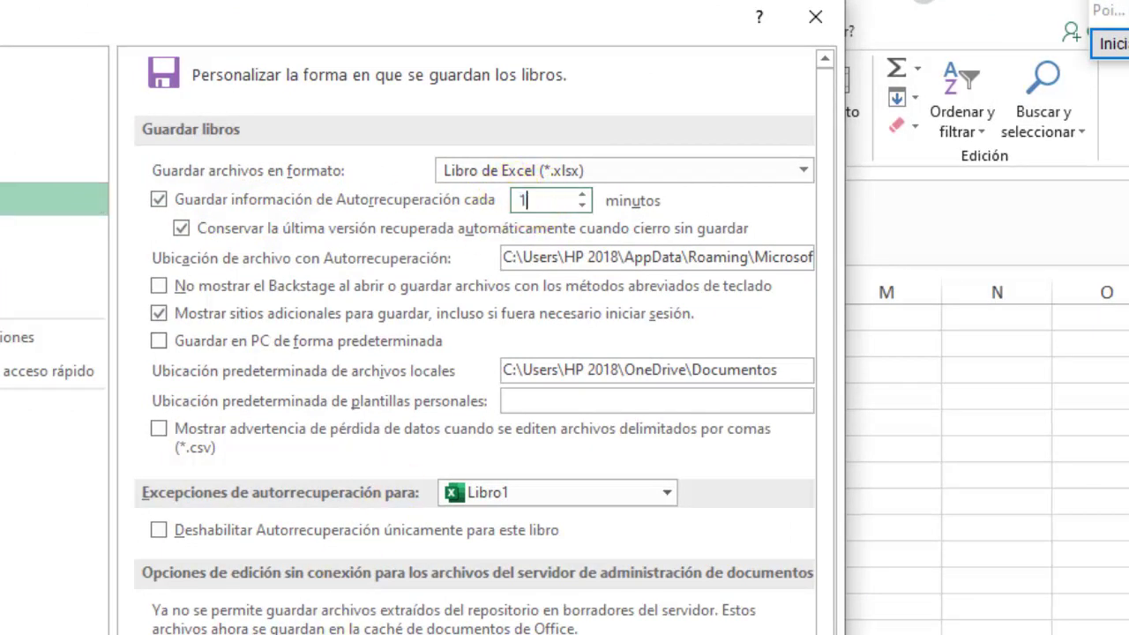
pyautogui.doubleClick(578, 201)
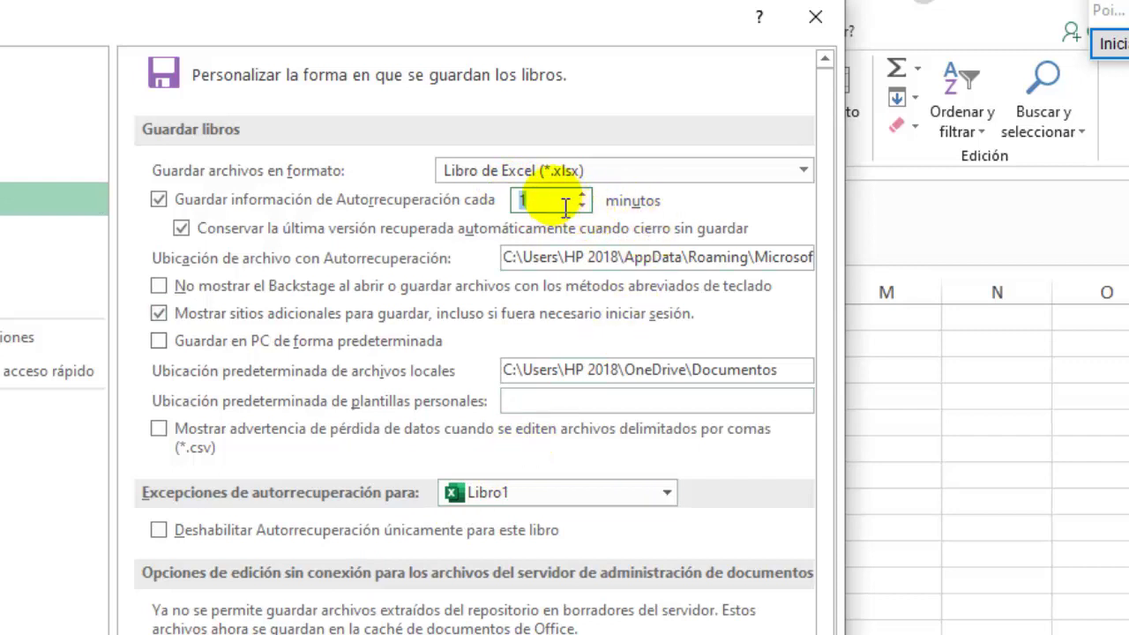
pyautogui.click(494, 270)
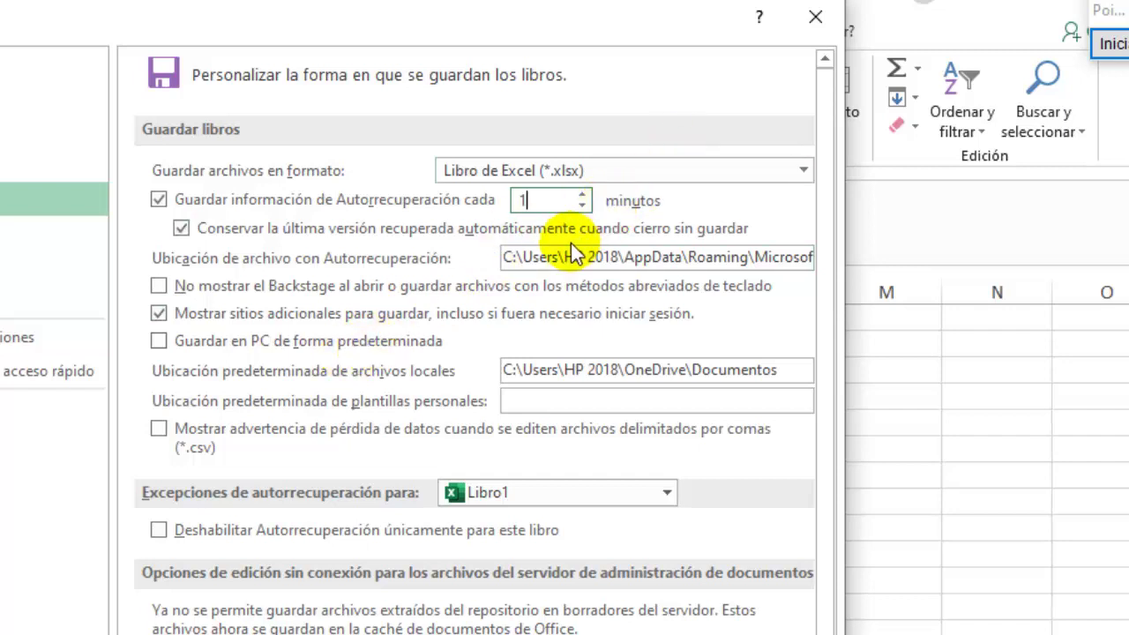
pyautogui.click(732, 257)
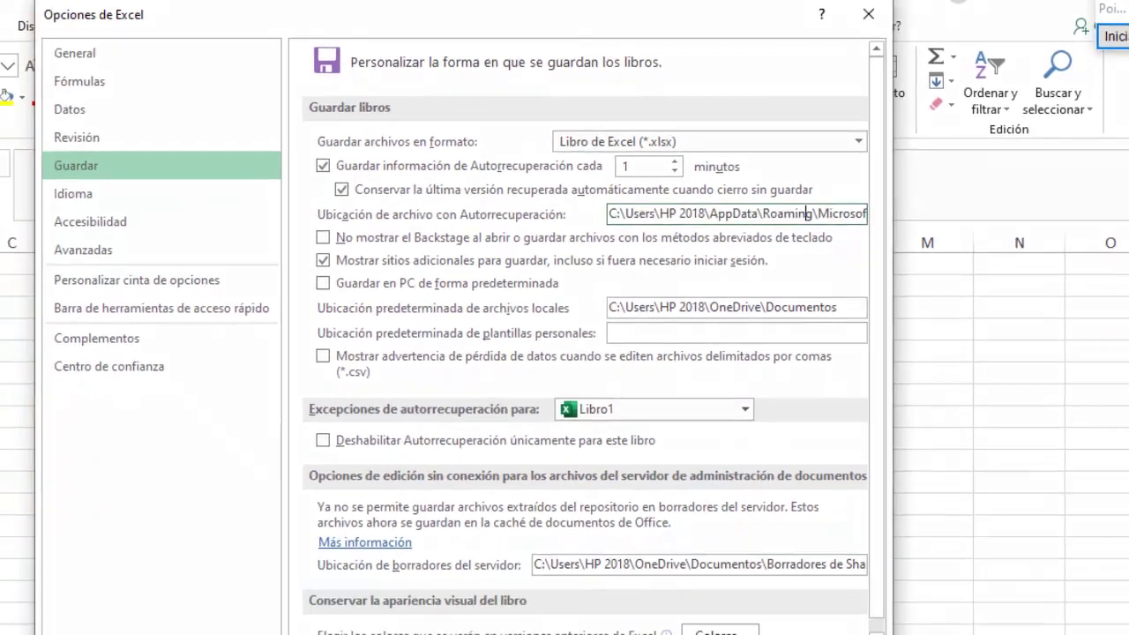
pyautogui.click(819, 591)
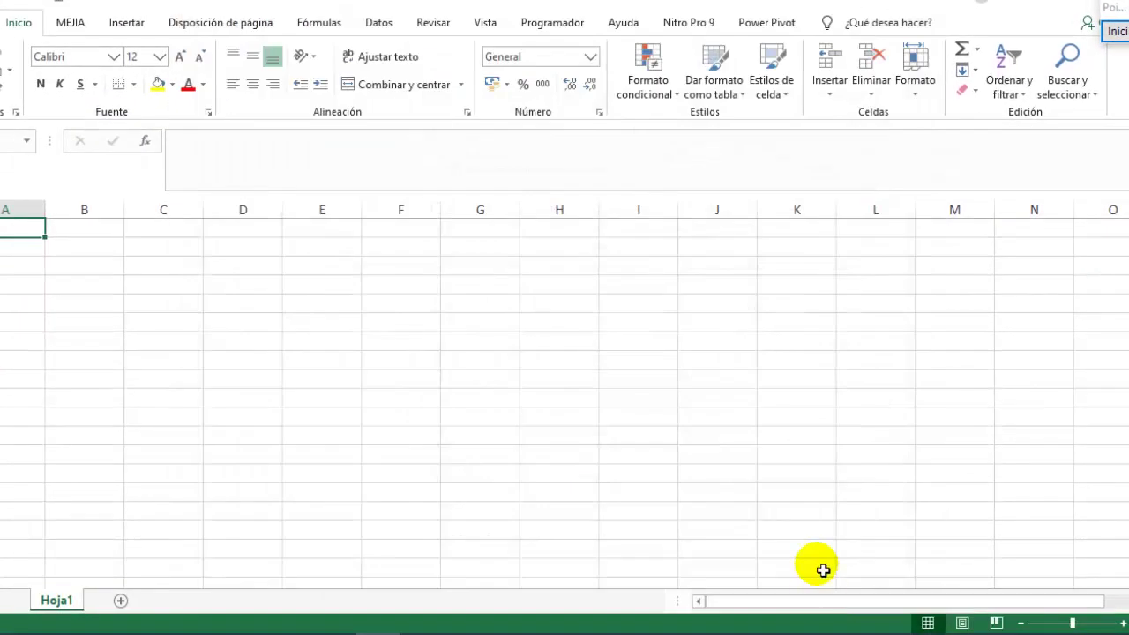
pyautogui.click(275, 342)
pyautogui.click(22, 37)
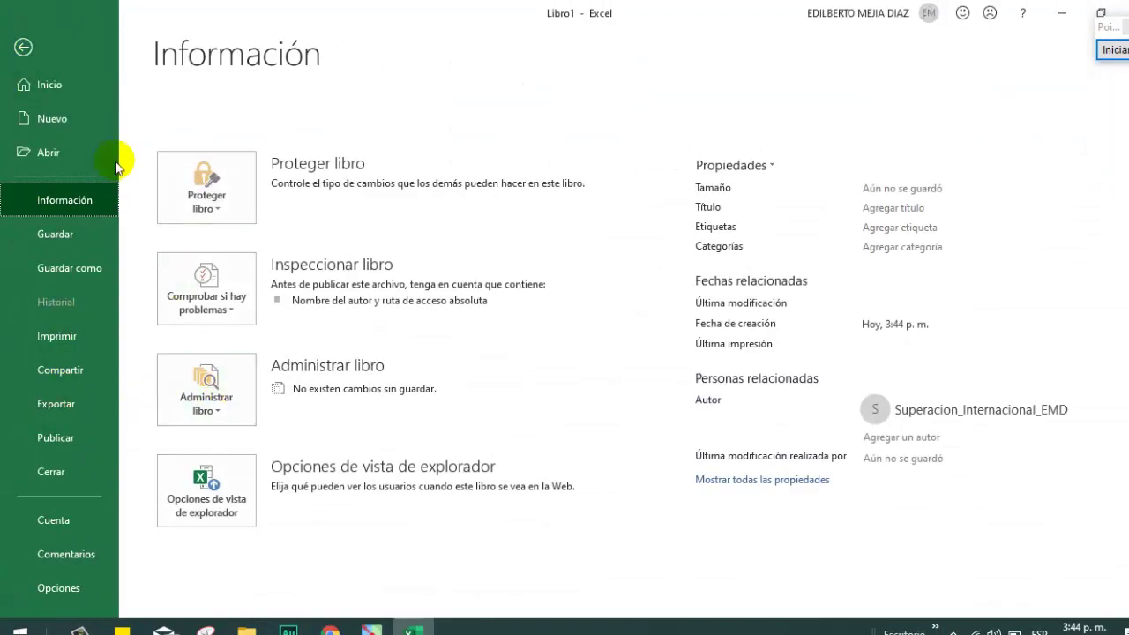
pyautogui.click(225, 412)
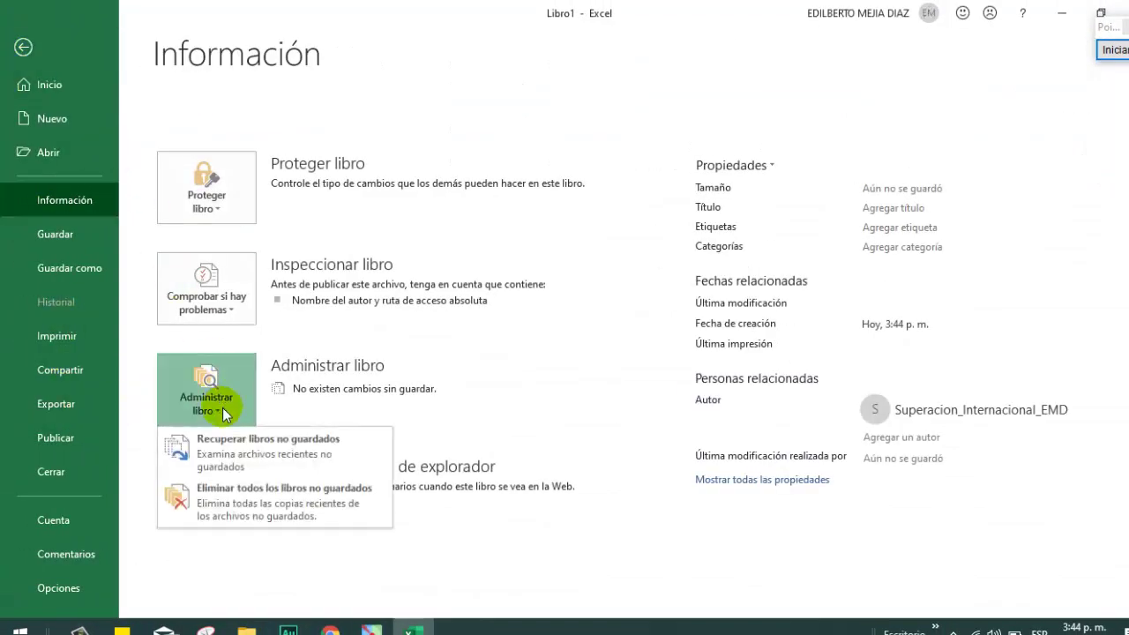
pyautogui.click(245, 450)
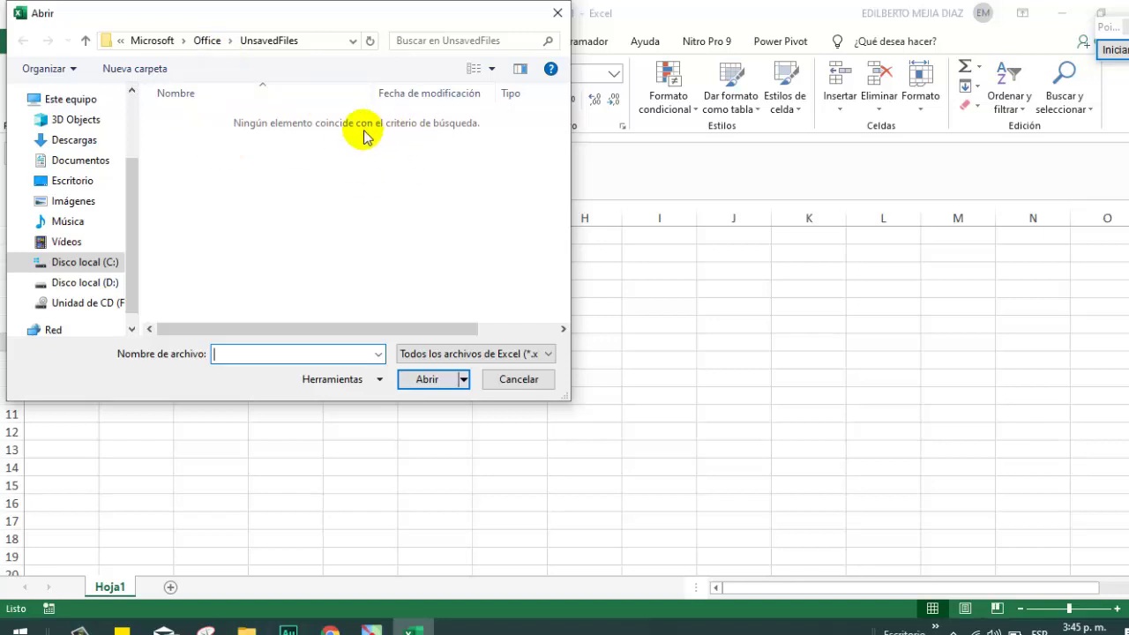
# - Fill every cell of A1:M17 with the date 27/10/2019
pyautogui.click(537, 379)
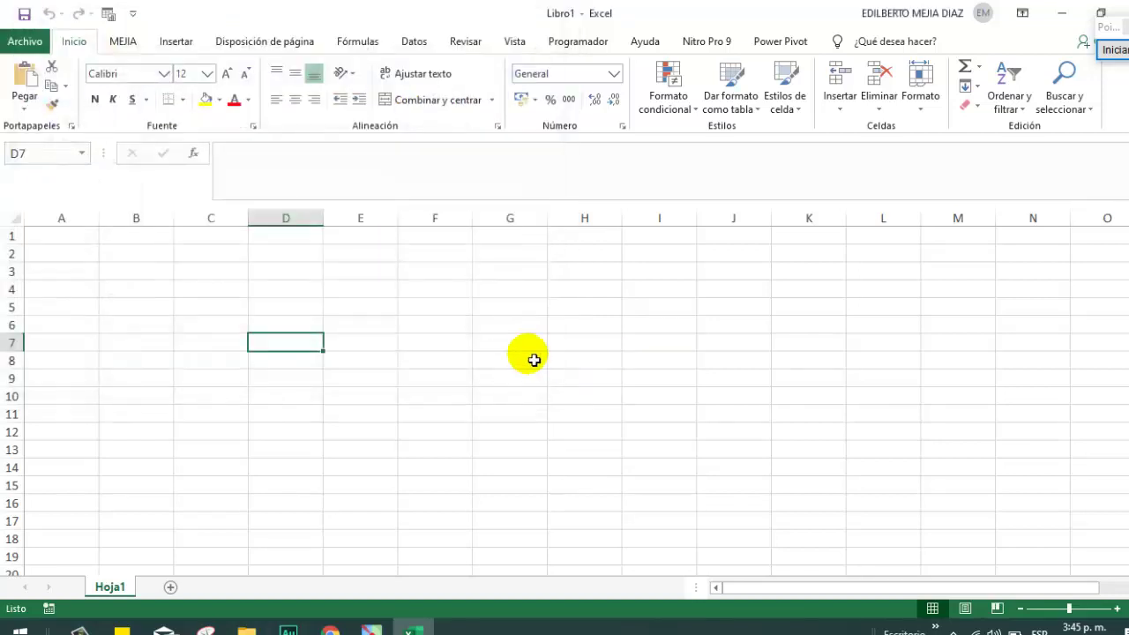
pyautogui.click(520, 343)
pyautogui.moveTo(55, 238); pyautogui.dragTo(949, 517)
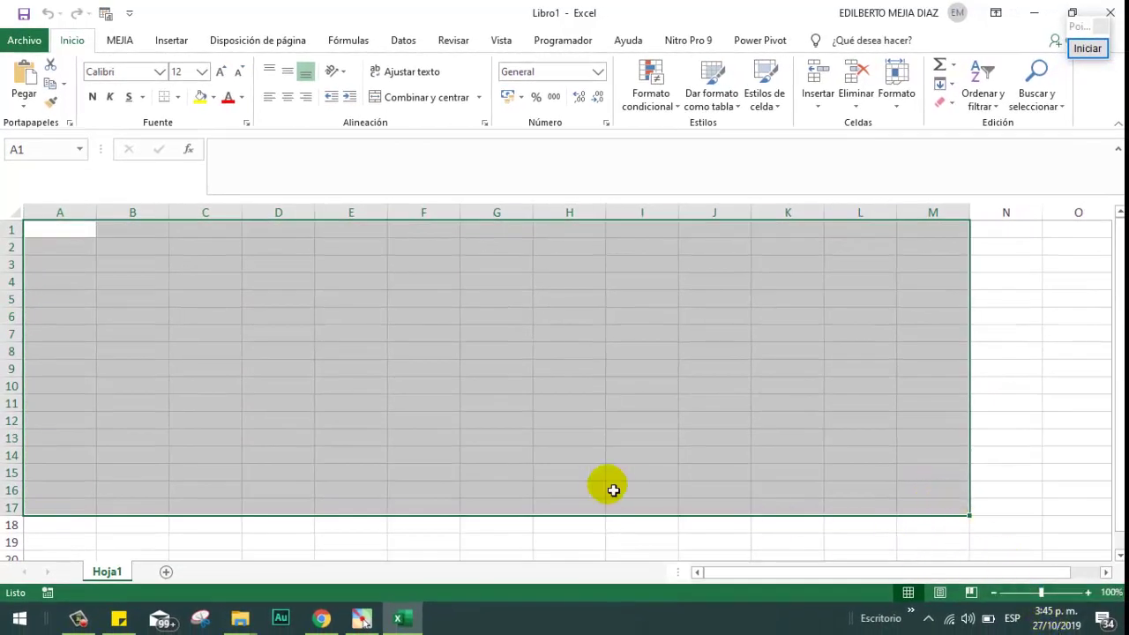
pyautogui.write('27-10-2019')
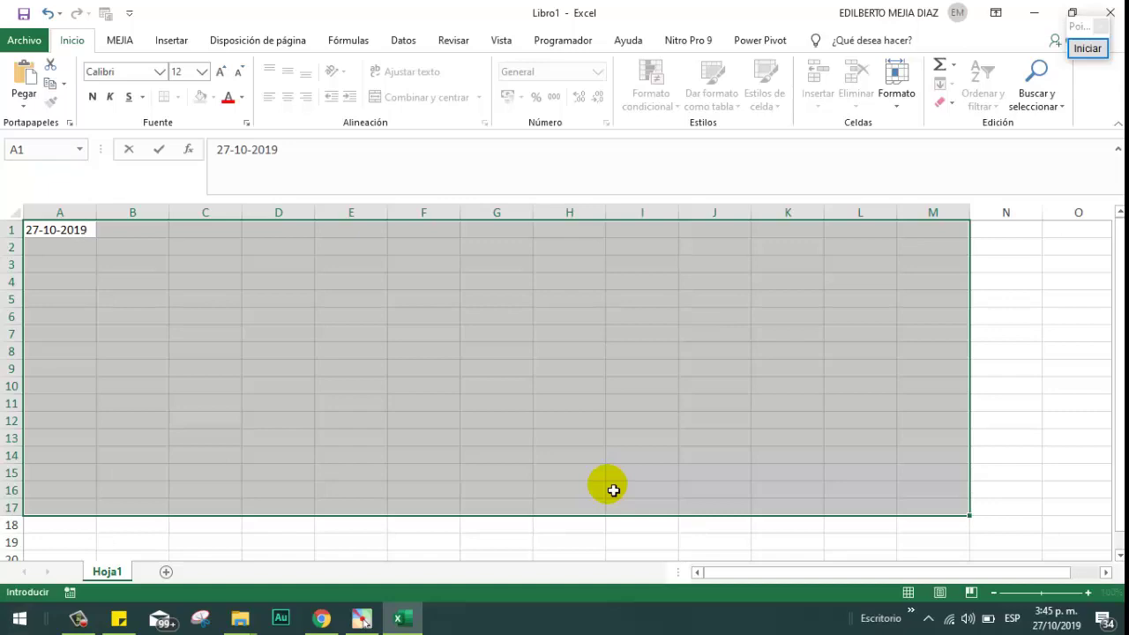
pyautogui.hotkey('ctrl', 'Return')
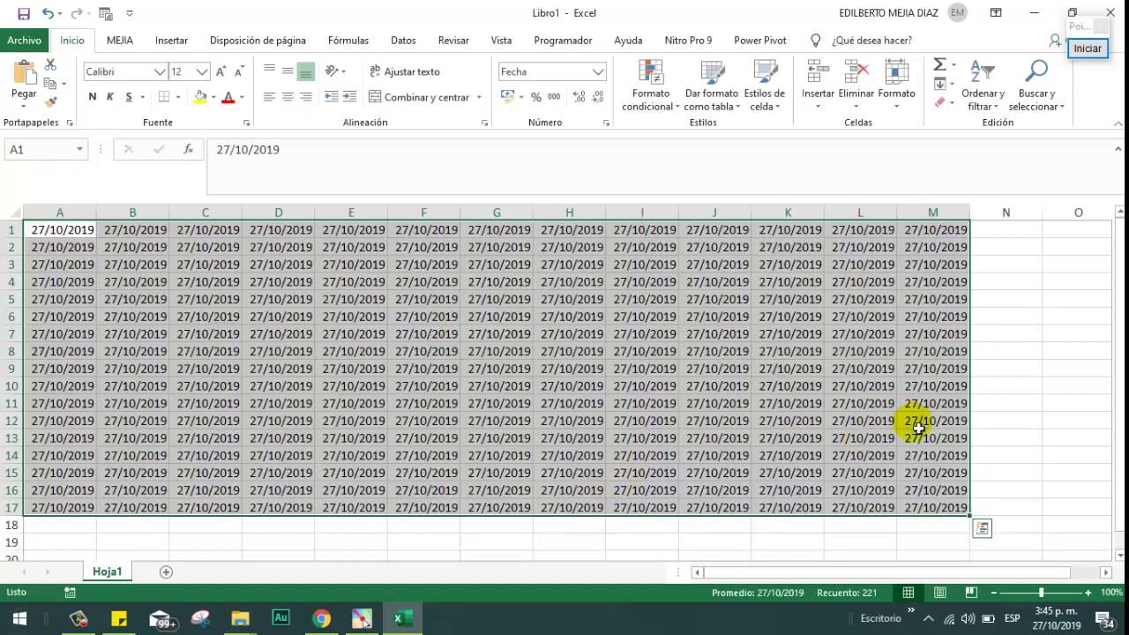
pyautogui.click(1028, 396)
# - Give the block F8:G11 a yellow fill
pyautogui.moveTo(441, 350); pyautogui.dragTo(494, 401)
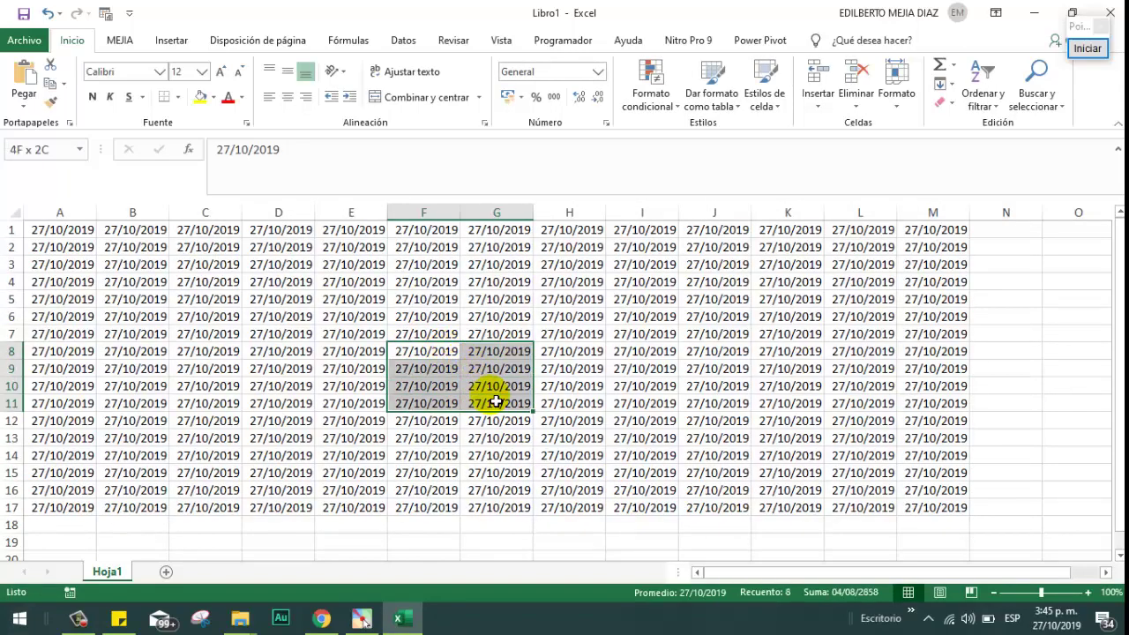
pyautogui.click(202, 97)
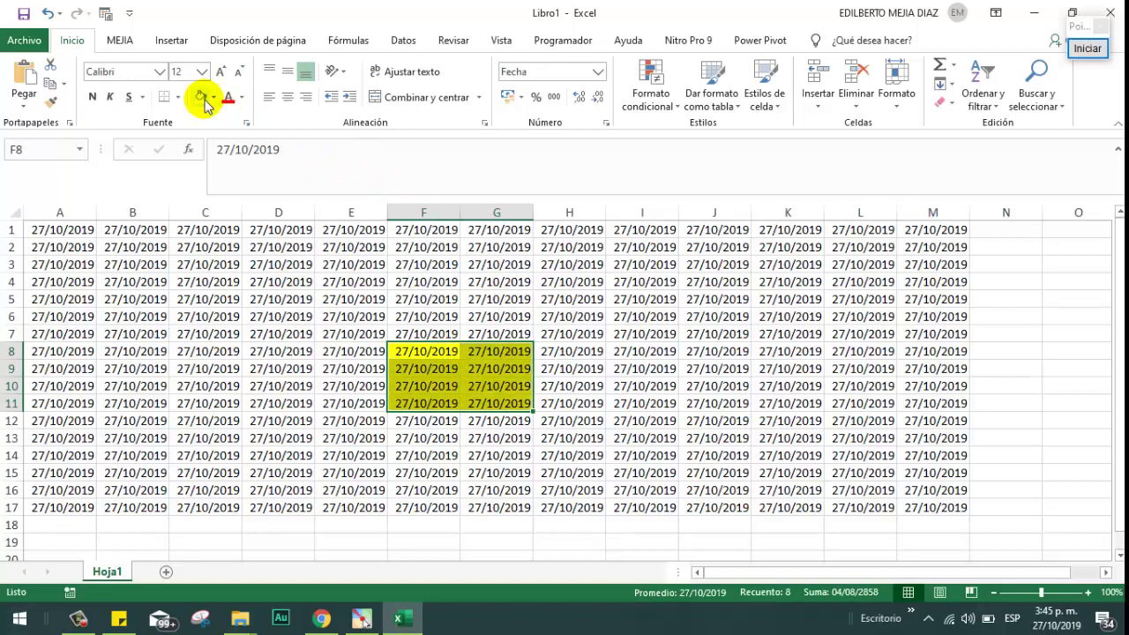
pyautogui.click(759, 402)
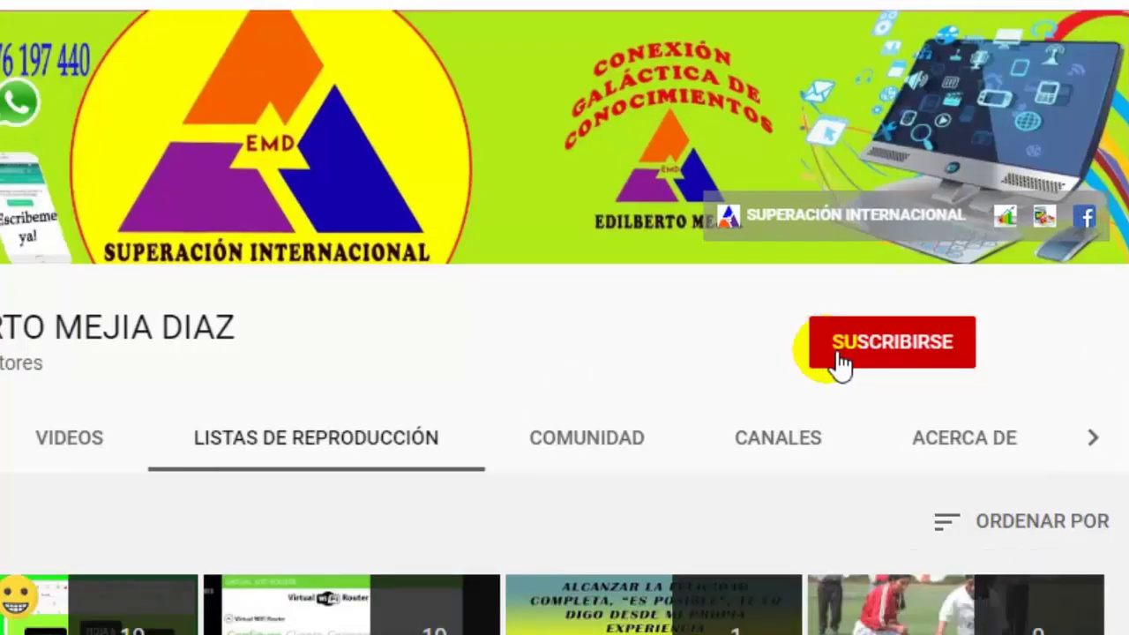
# - Subscribe to the YouTube channel and turn on all its notifications
pyautogui.click(839, 363)
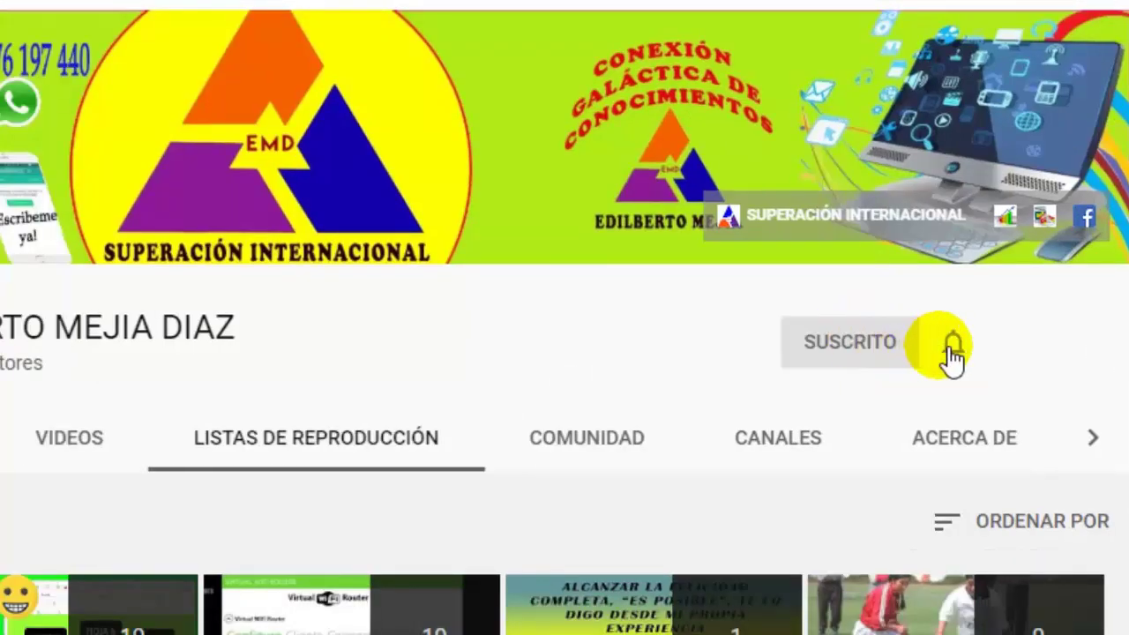
pyautogui.click(954, 349)
pyautogui.click(845, 411)
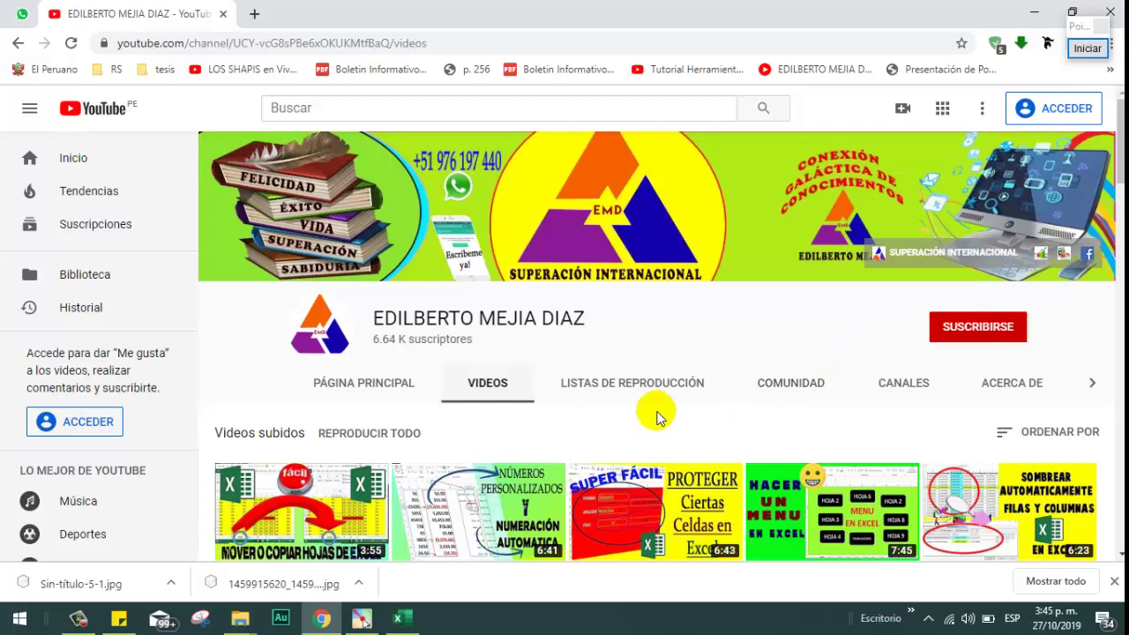
# - Scroll down through the channel's Videos grid and back up to the top
pyautogui.scroll(-2, 656, 415)
pyautogui.scroll(-1, 658, 419)
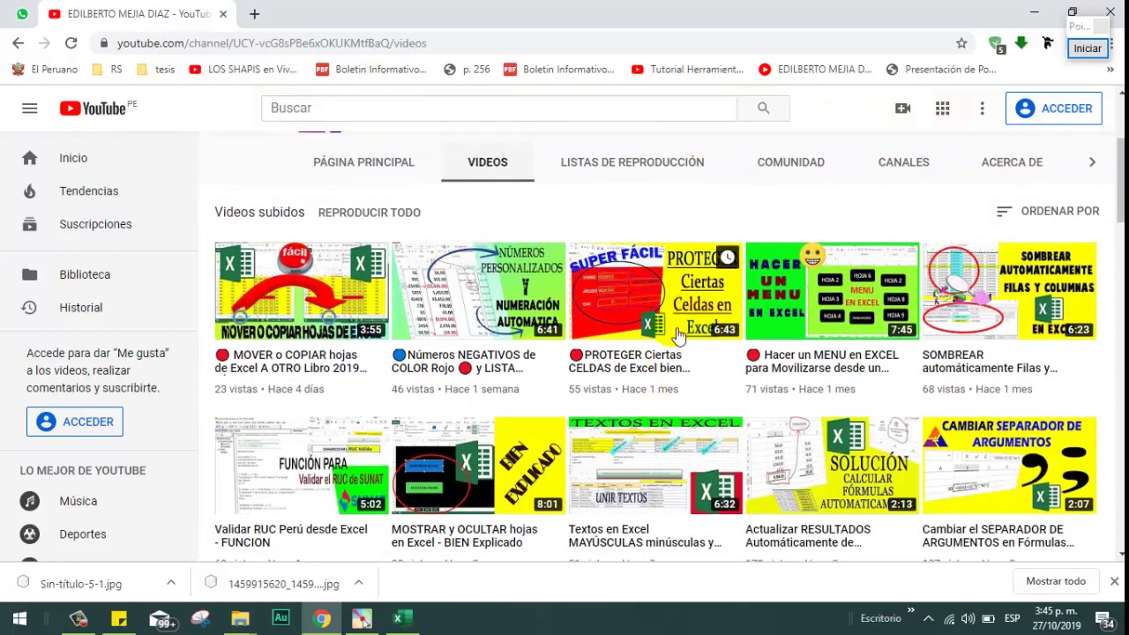
pyautogui.scroll(-3, 697, 361)
pyautogui.scroll(-2, 684, 364)
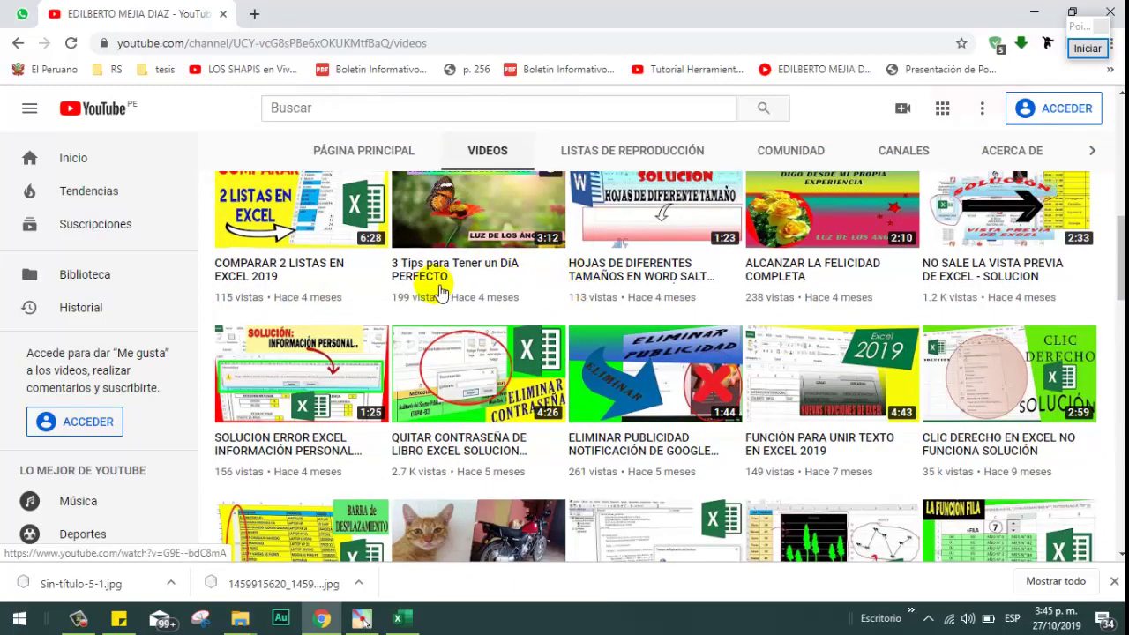
pyautogui.scroll(-1, 479, 289)
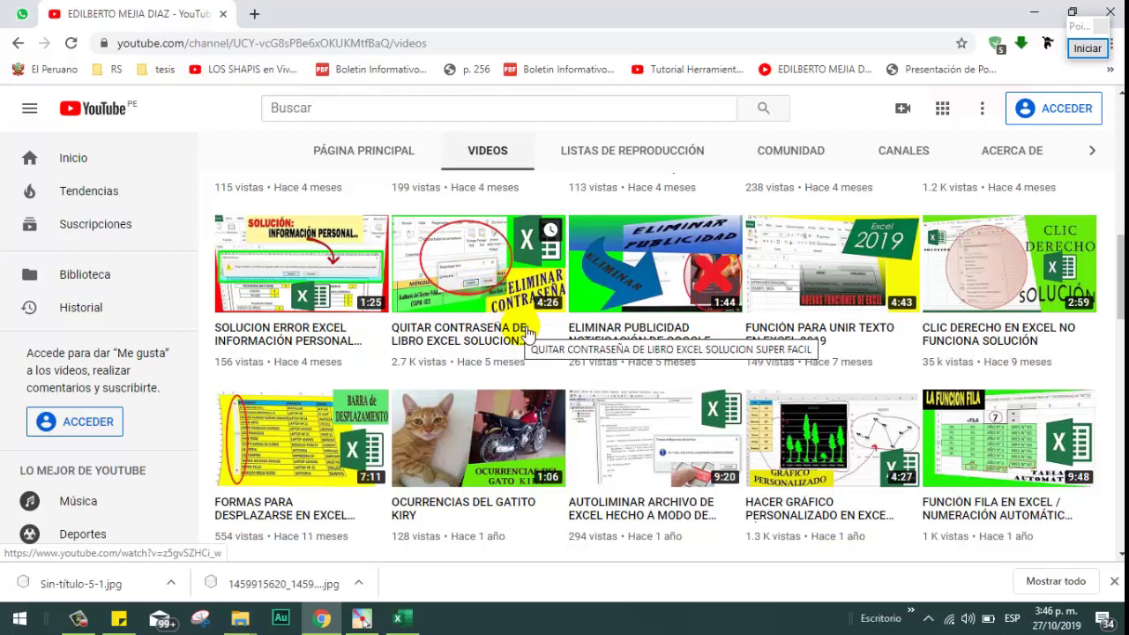
pyautogui.scroll(-1, 527, 332)
pyautogui.scroll(-2, 526, 332)
pyautogui.scroll(-4, 525, 335)
pyautogui.scroll(-2, 528, 342)
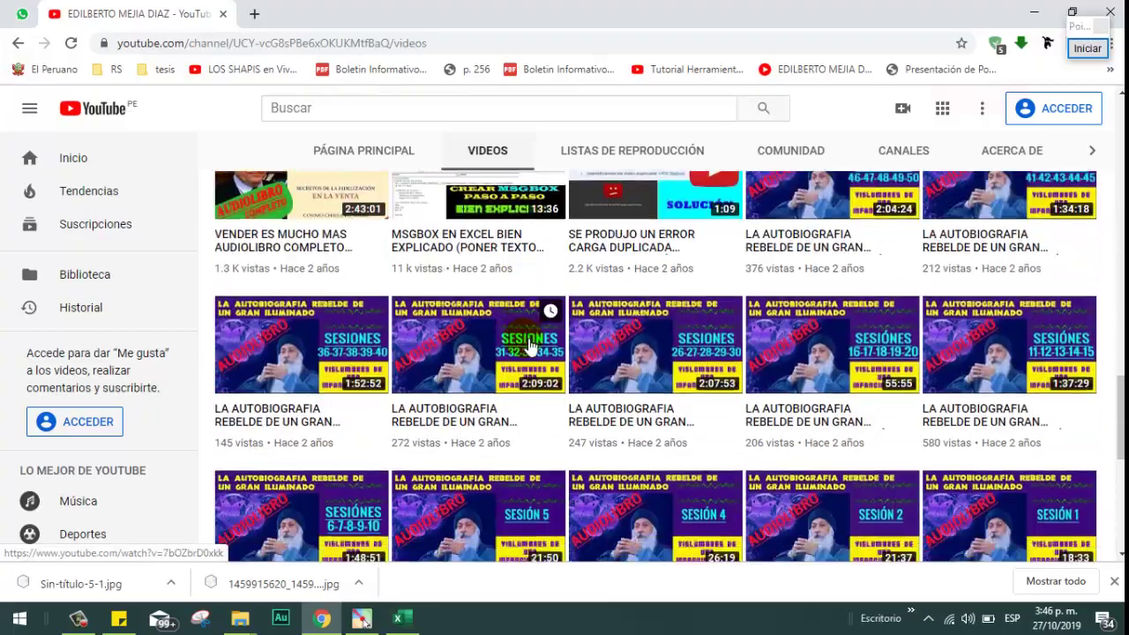
pyautogui.scroll(-5, 528, 346)
pyautogui.scroll(4, 527, 345)
pyautogui.scroll(-4, 528, 346)
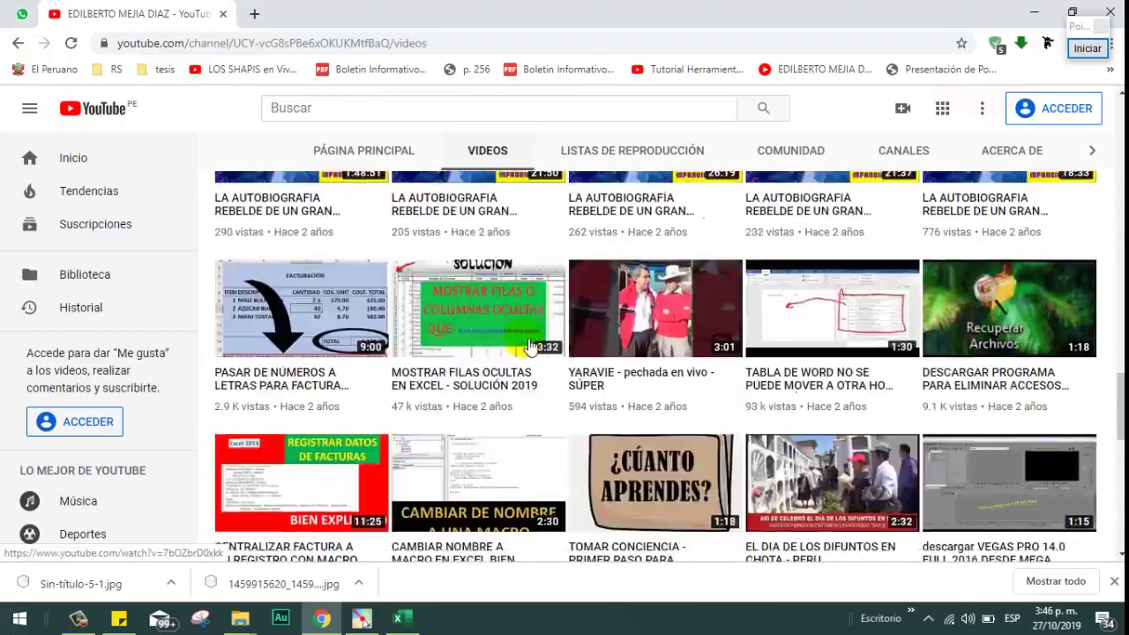
pyautogui.scroll(-3, 528, 346)
pyautogui.scroll(2, 527, 346)
pyautogui.scroll(2, 530, 346)
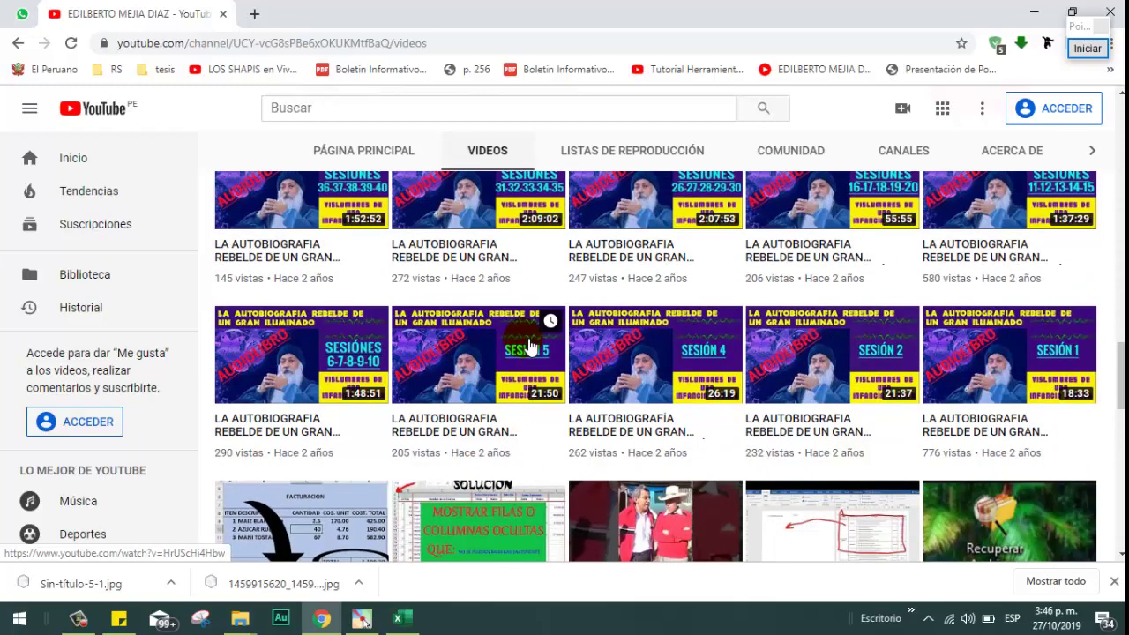
pyautogui.scroll(2, 529, 345)
pyautogui.scroll(3, 529, 345)
pyautogui.scroll(3, 529, 345)
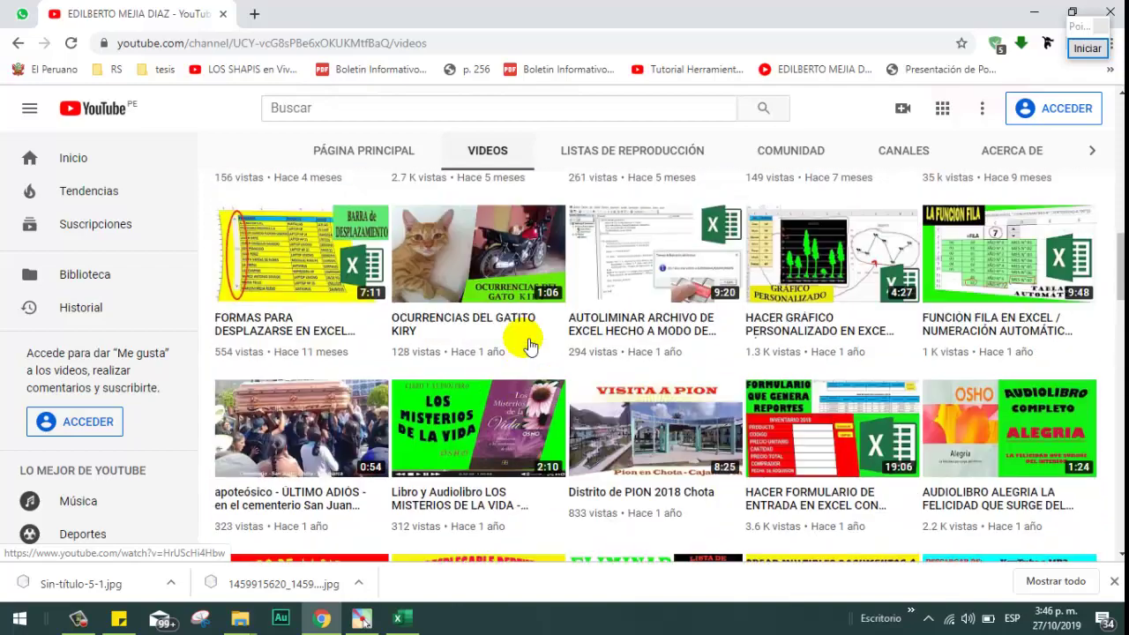
pyautogui.scroll(5, 529, 344)
pyautogui.scroll(3, 529, 342)
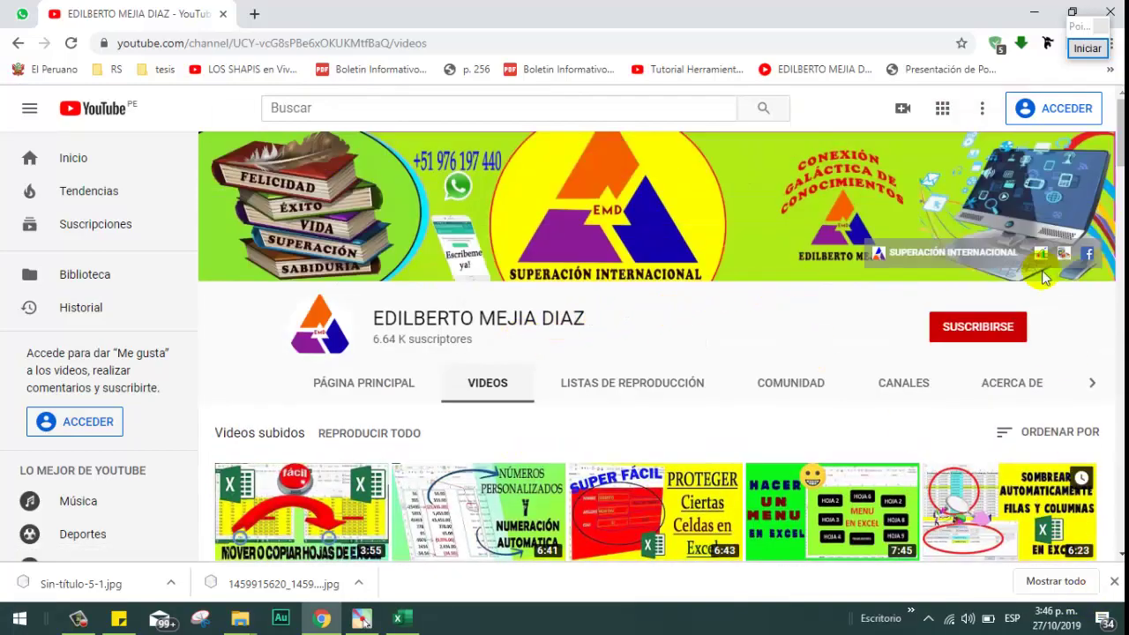
# - Close the highlighted-dates workbook in Excel without saving it
pyautogui.click(1032, 13)
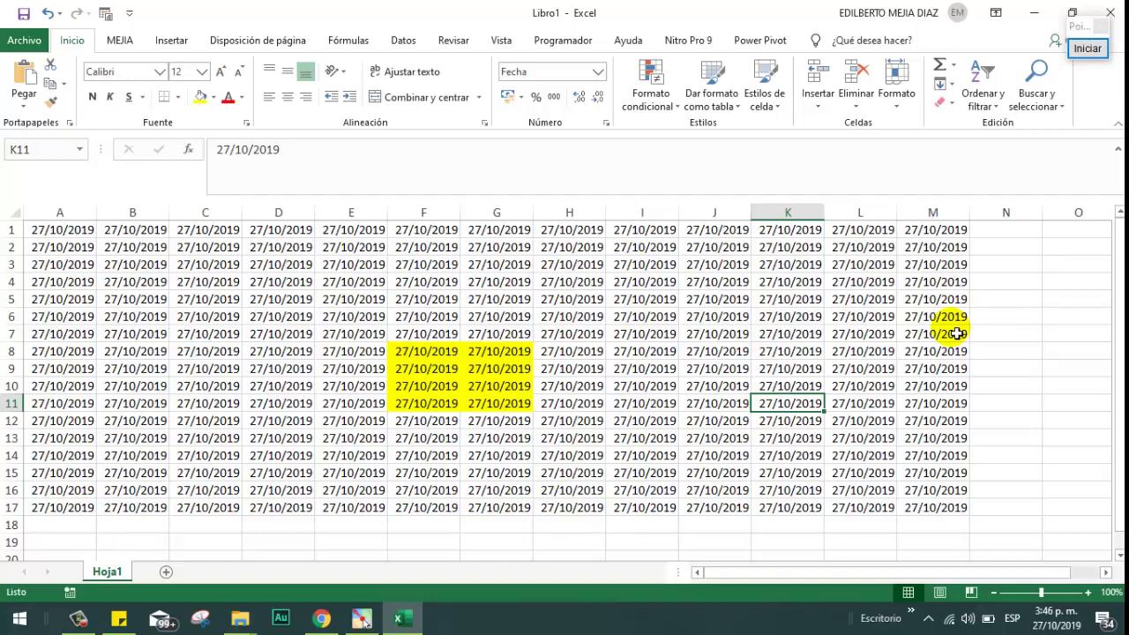
pyautogui.click(1111, 12)
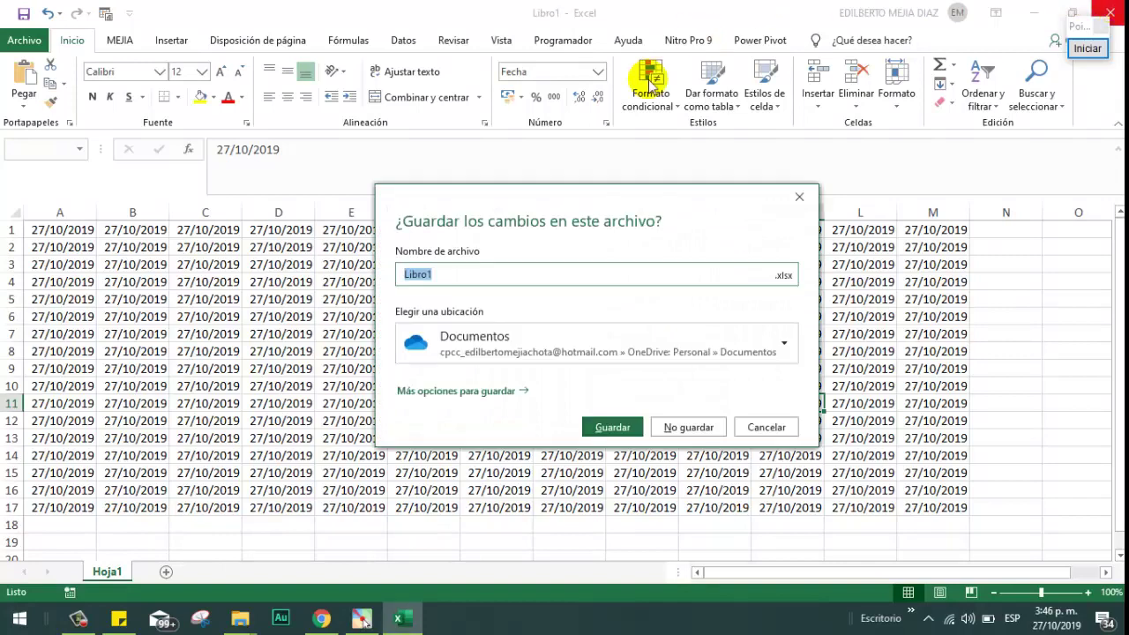
pyautogui.click(686, 431)
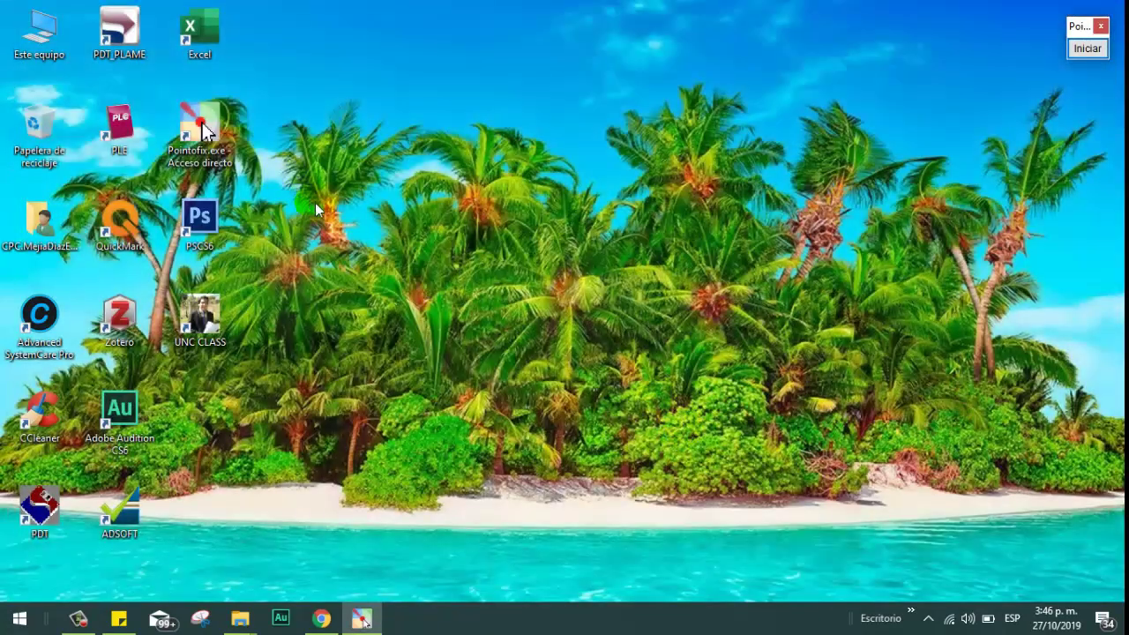
# - Relaunch Excel, start a blank workbook and open its Información page
pyautogui.click(367, 133)
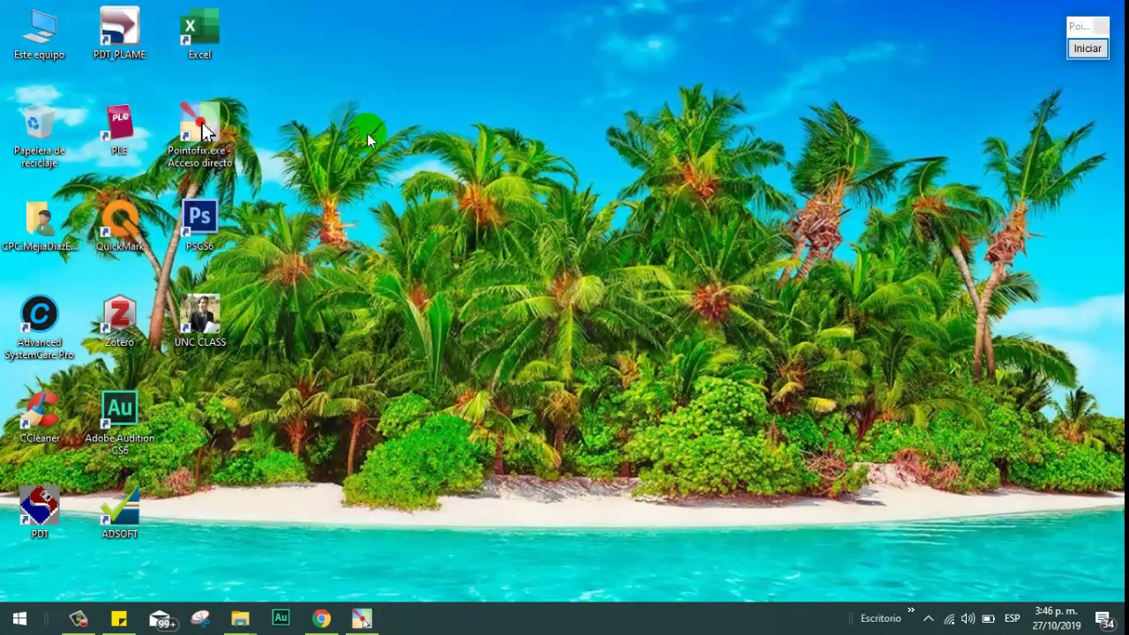
pyautogui.doubleClick(207, 38)
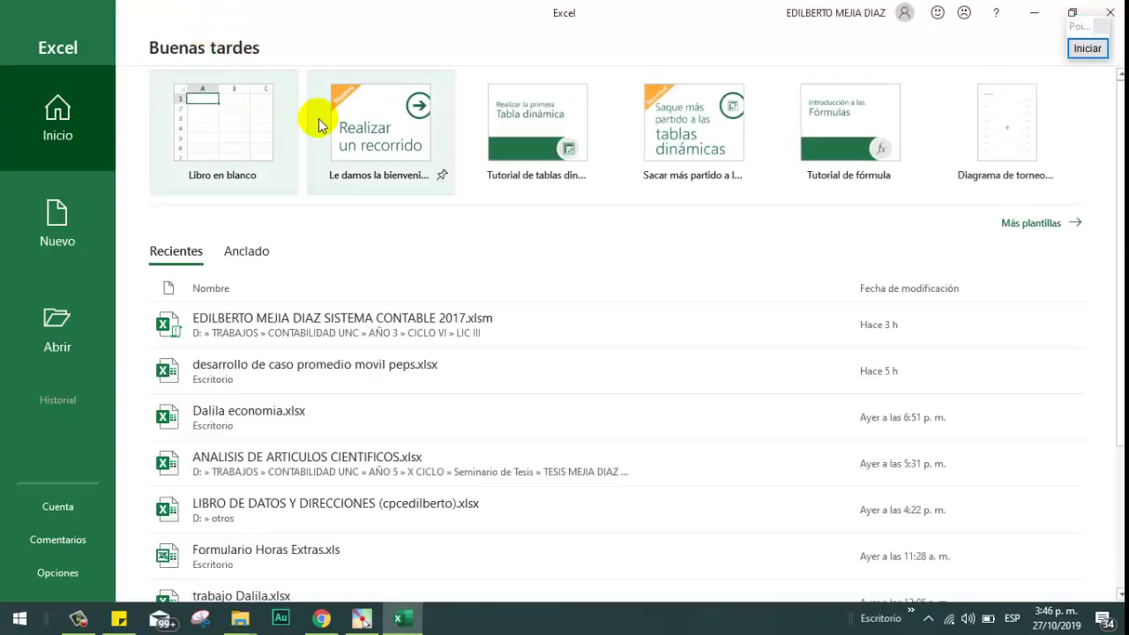
pyautogui.click(219, 124)
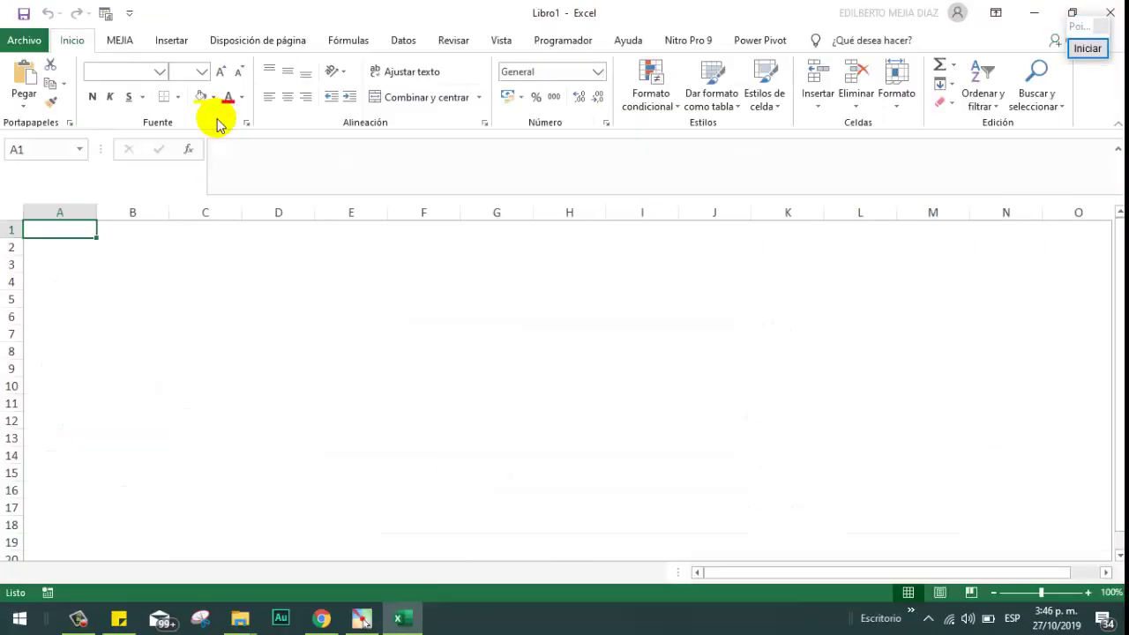
pyautogui.click(19, 41)
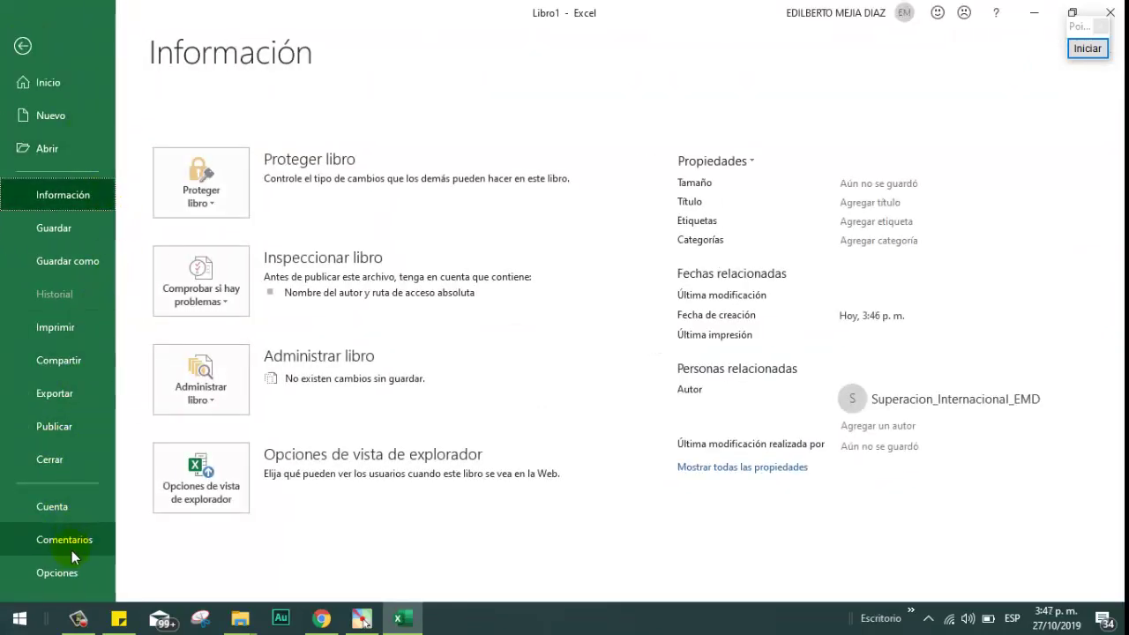
# - Recover the unsaved highlighted-dates workbook through Recuperar libros no guardados, then close it
pyautogui.click(228, 400)
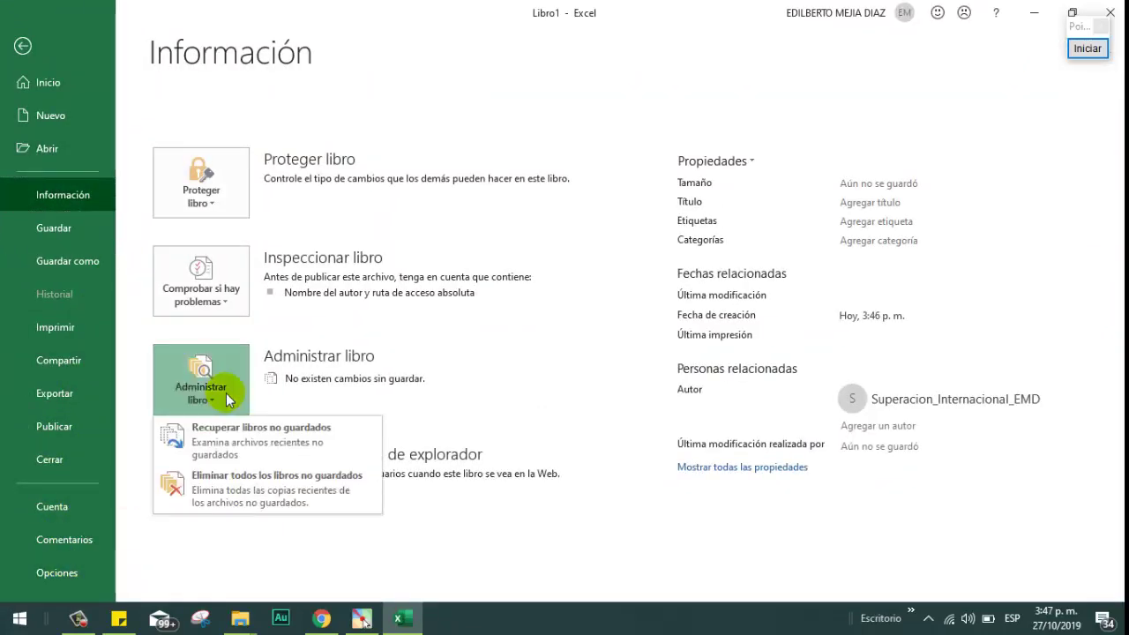
pyautogui.click(254, 435)
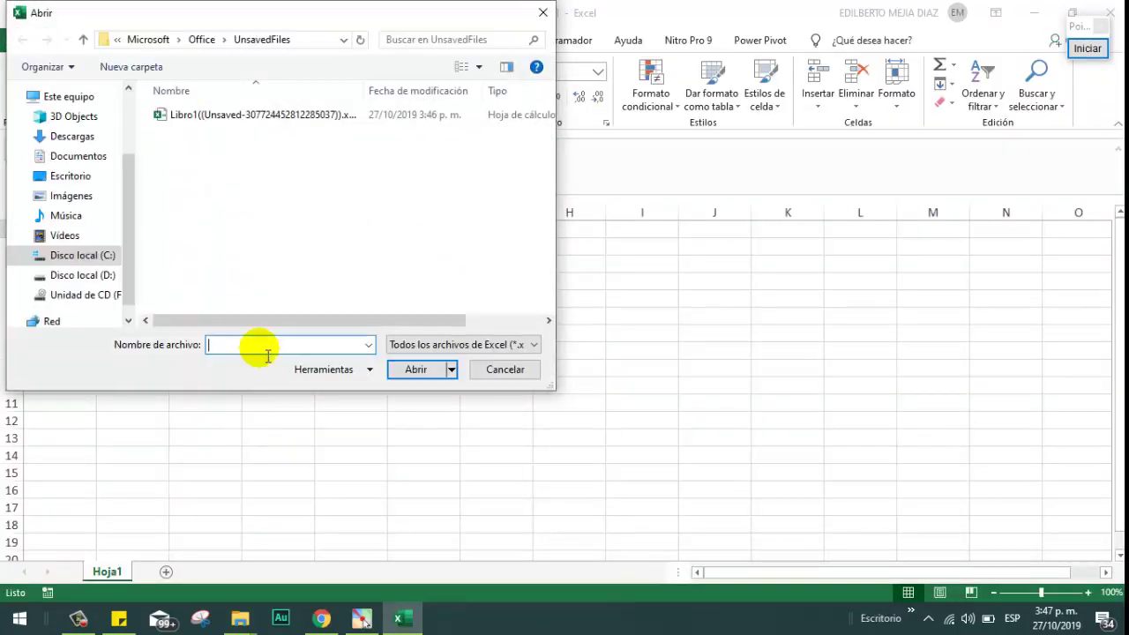
pyautogui.click(239, 121)
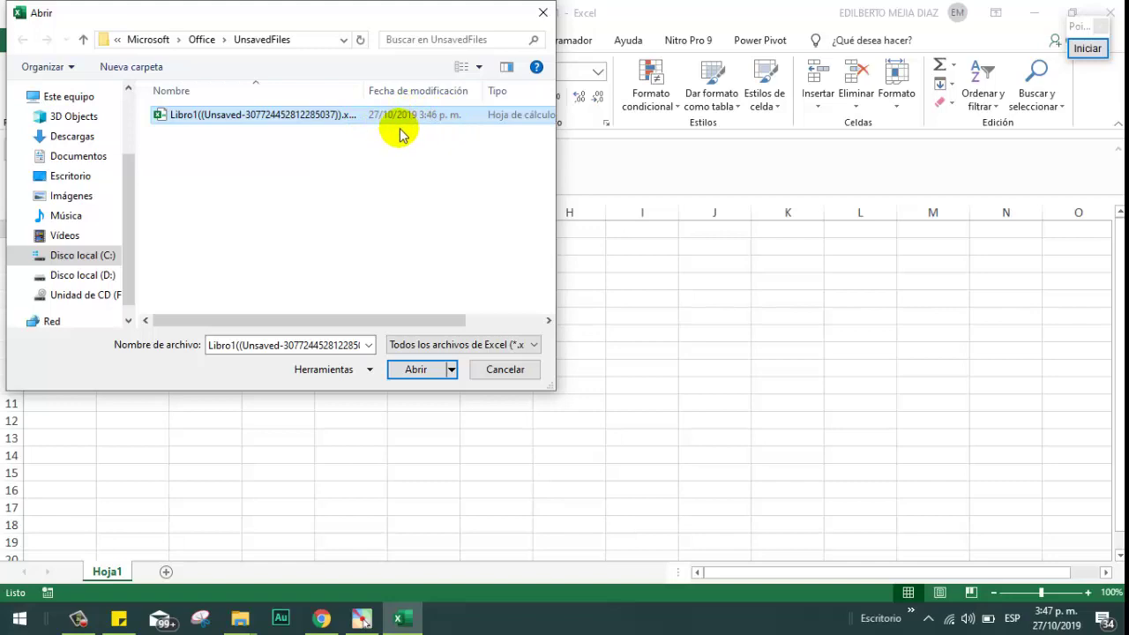
pyautogui.click(420, 374)
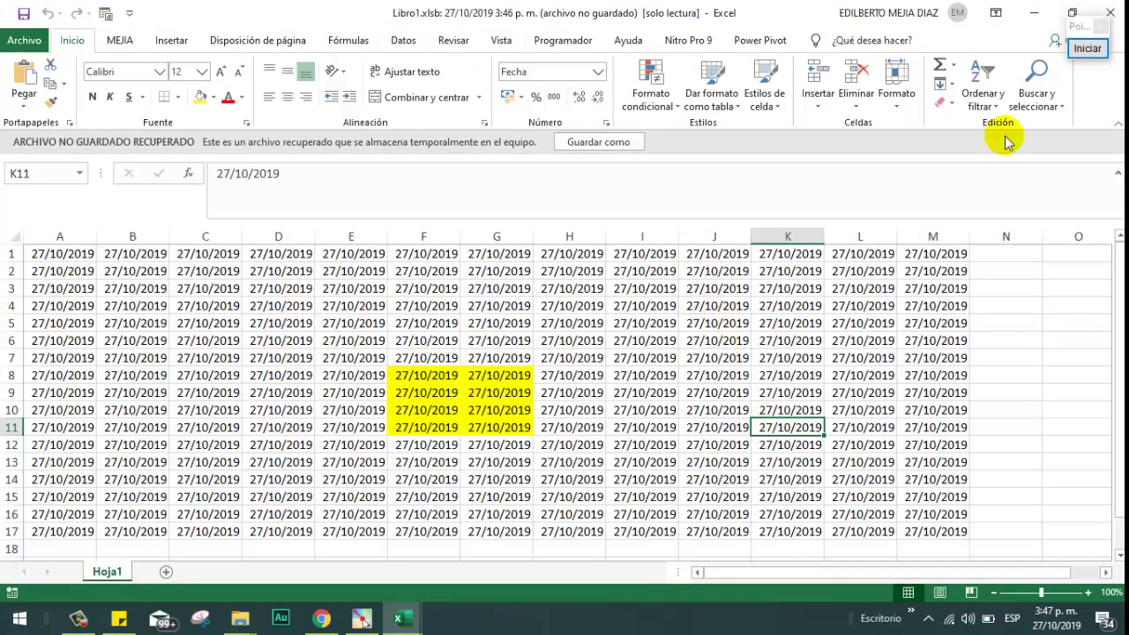
pyautogui.click(1034, 12)
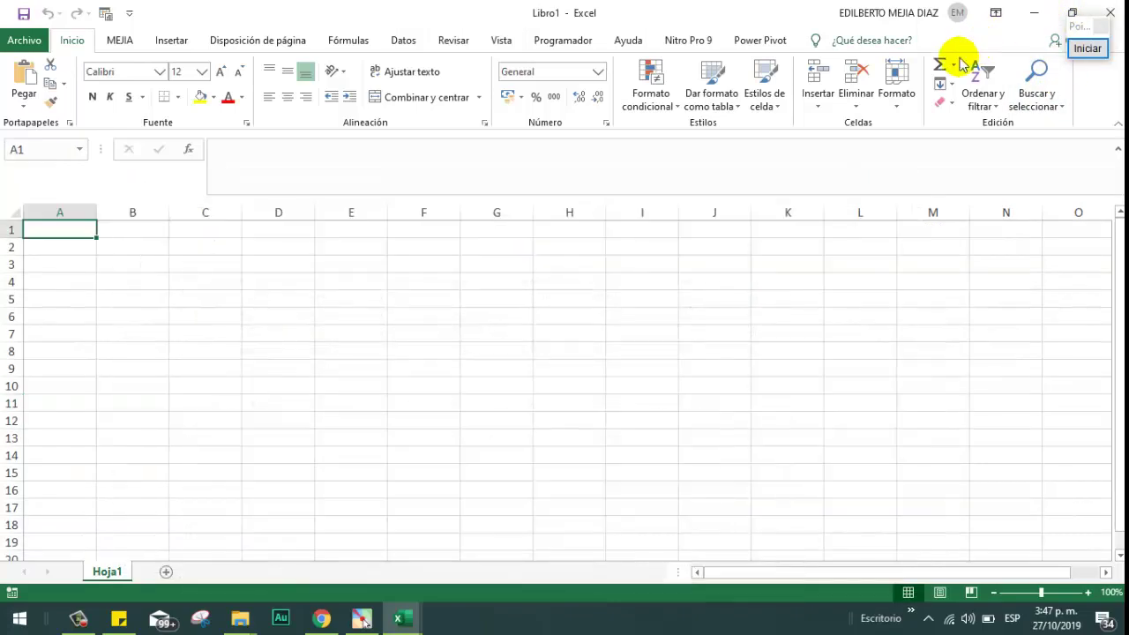
pyautogui.click(1032, 14)
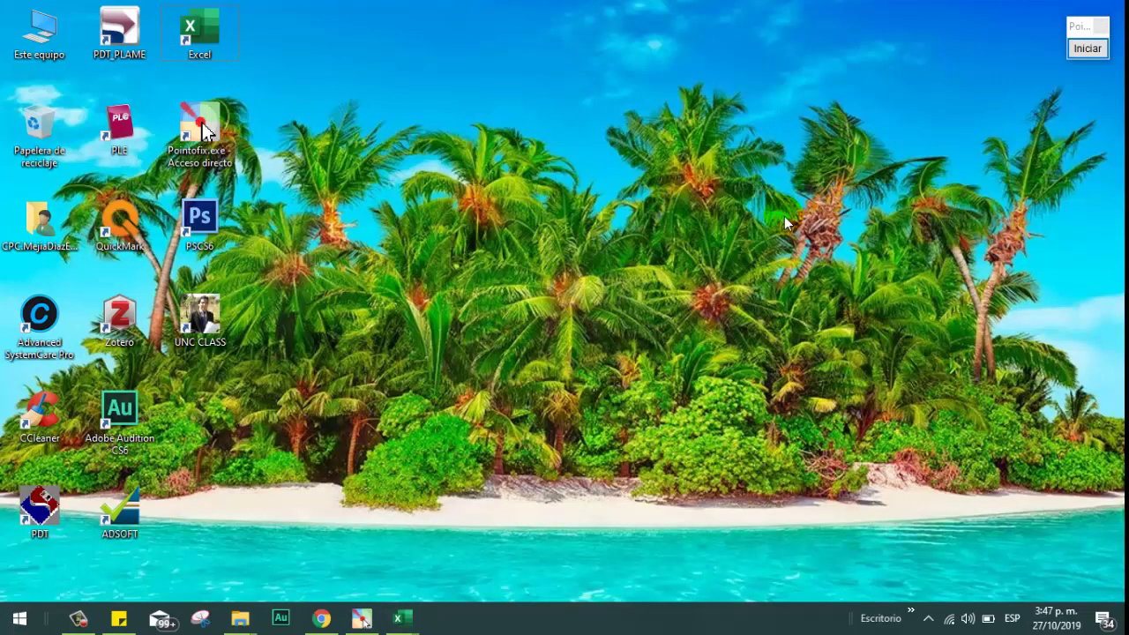
# - Launch Microsoft Word from the Windows Run box
pyautogui.press('super+r')
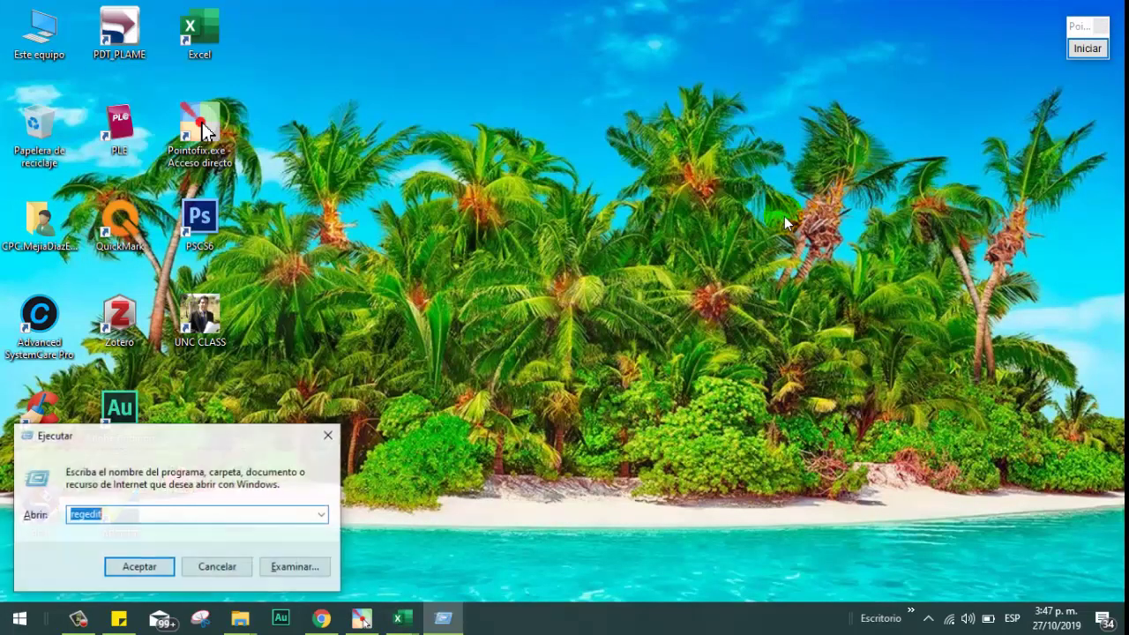
pyautogui.write('winwo')
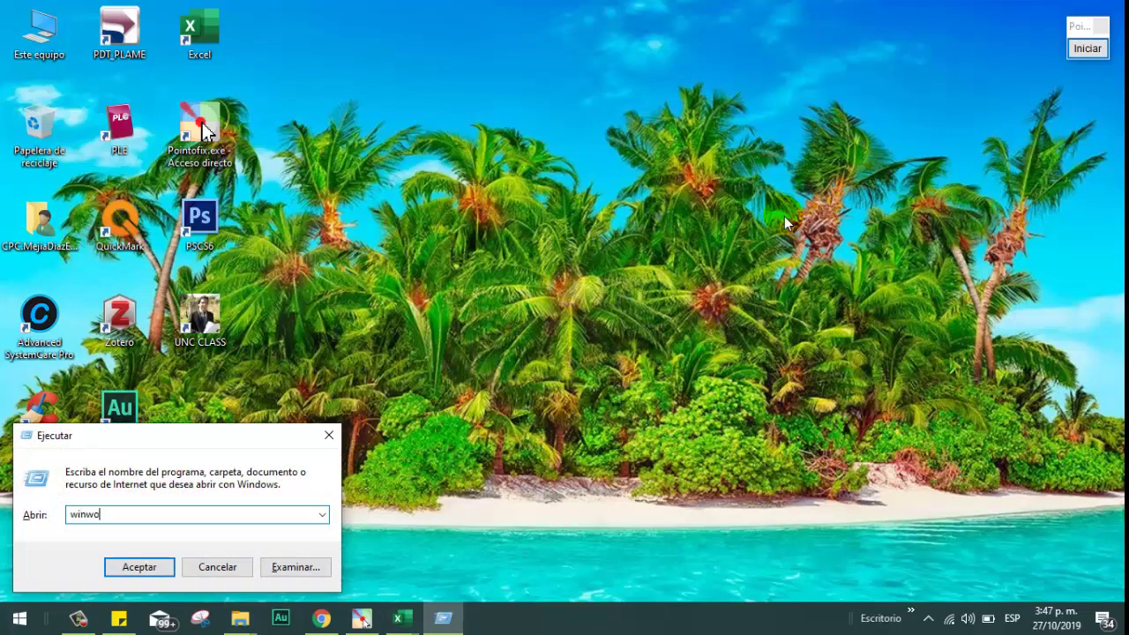
pyautogui.write('rd')
pyautogui.press('Return')
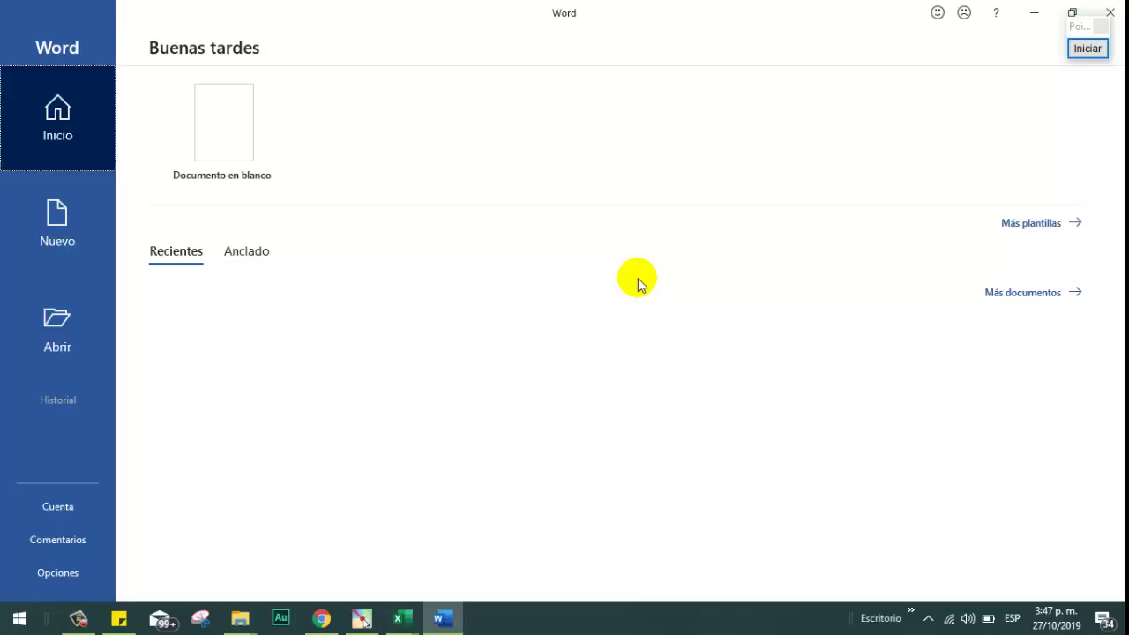
# - Set Word's AutoRecover interval to 1 minute in Opciones > Guardar, then close Word
pyautogui.click(228, 132)
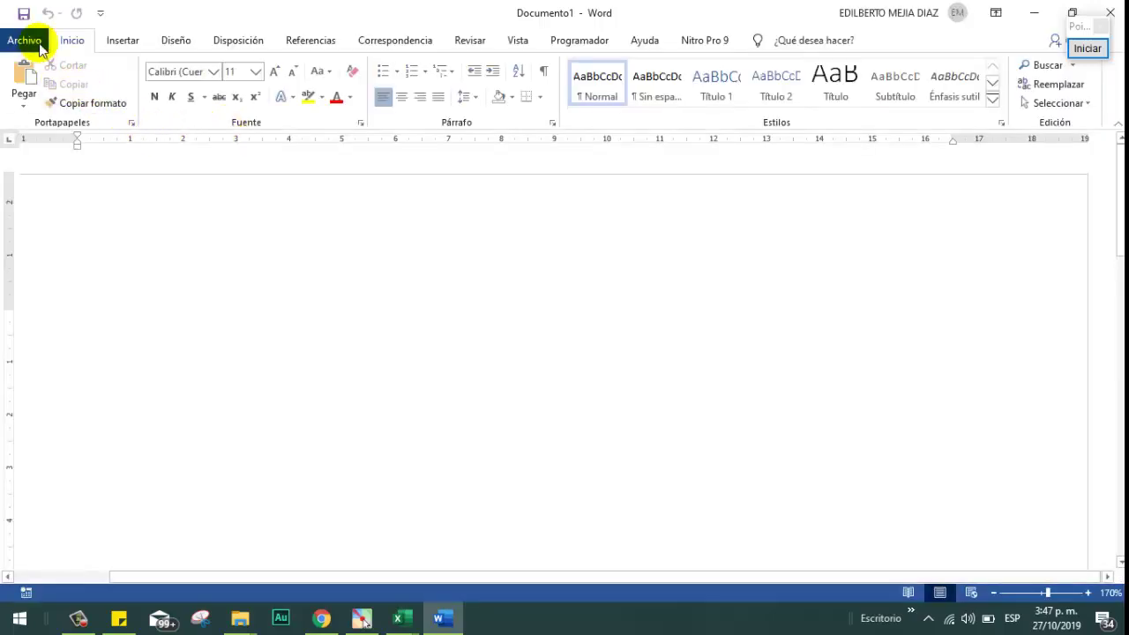
pyautogui.click(35, 44)
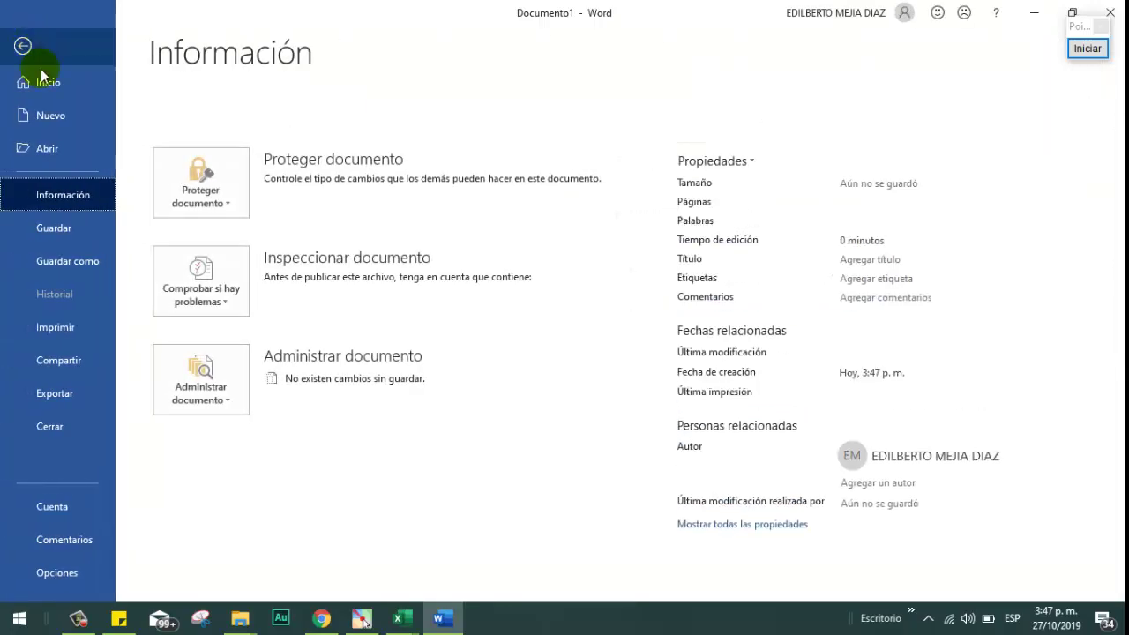
pyautogui.press('Escape')
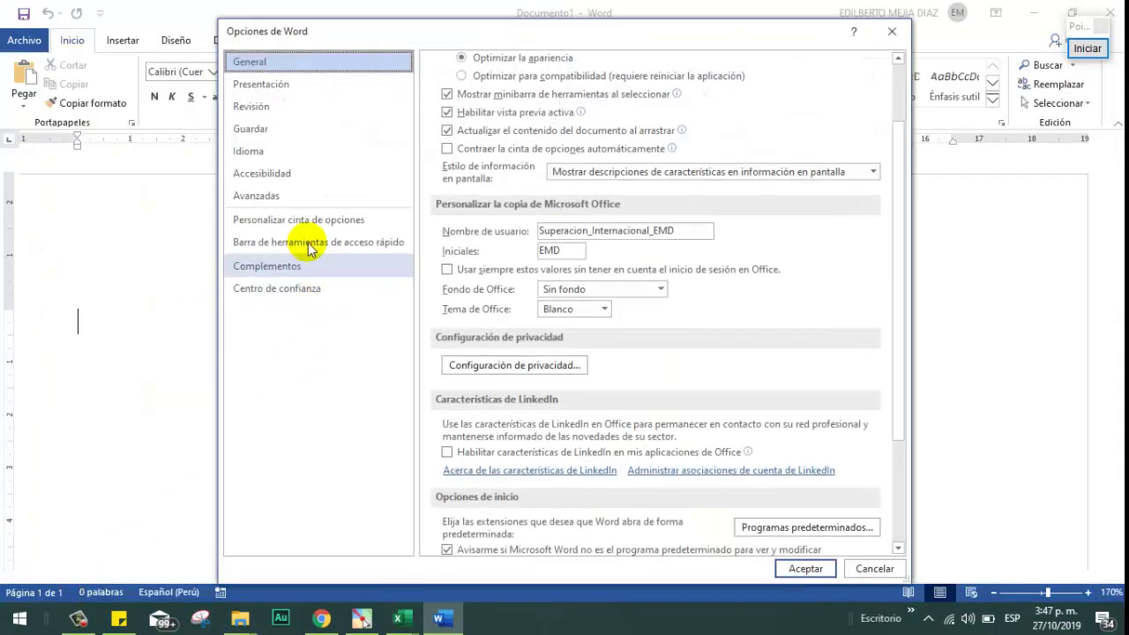
pyautogui.click(251, 129)
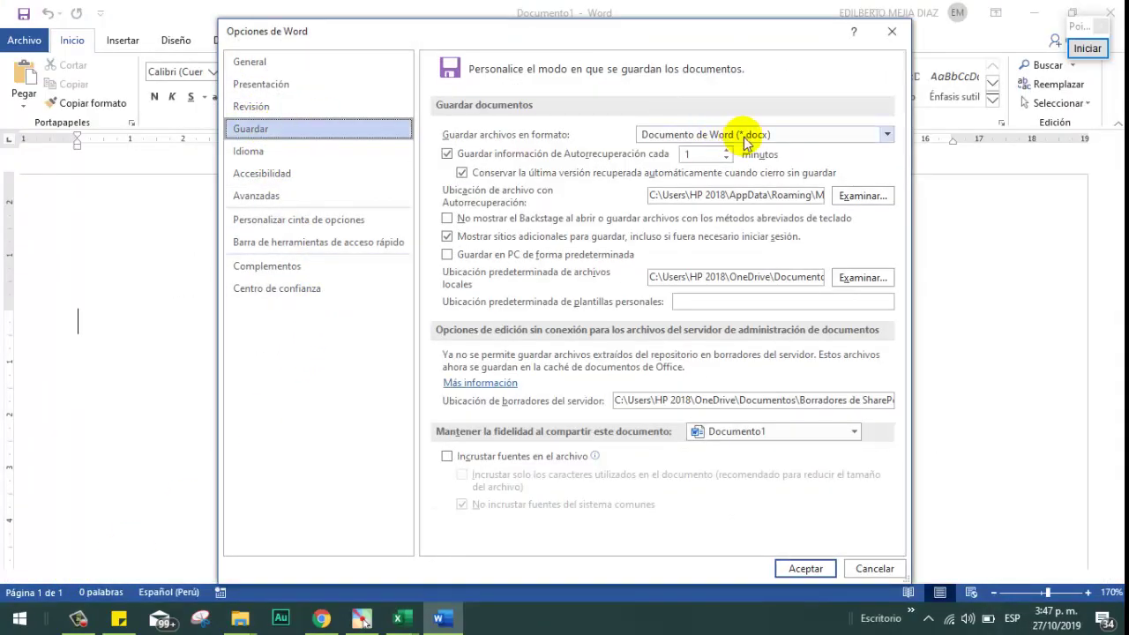
pyautogui.doubleClick(693, 155)
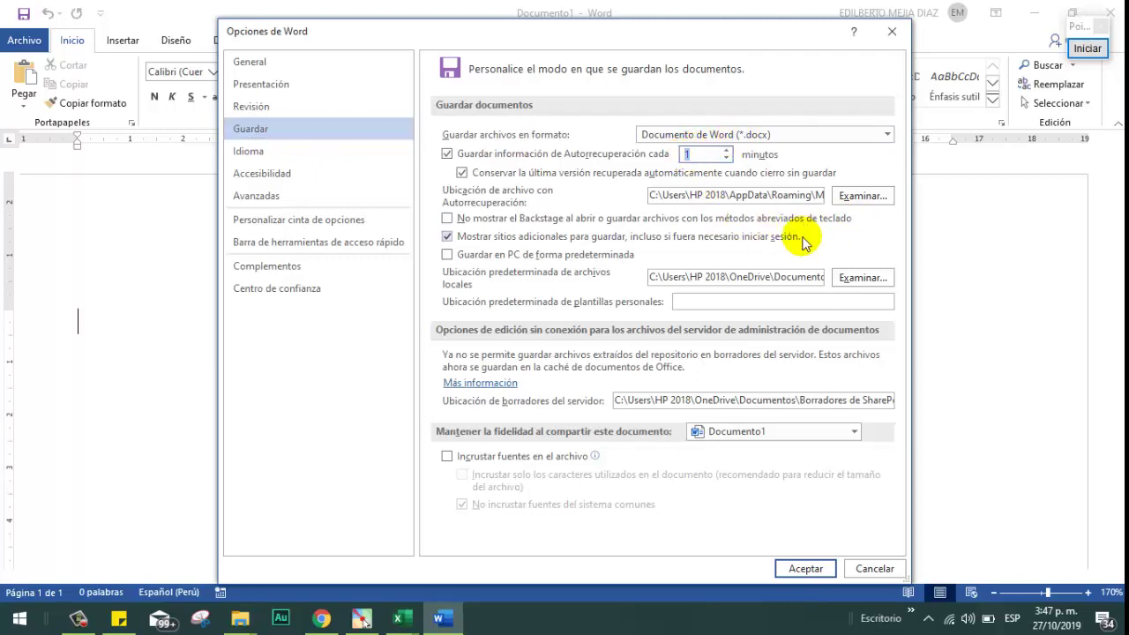
pyautogui.click(873, 568)
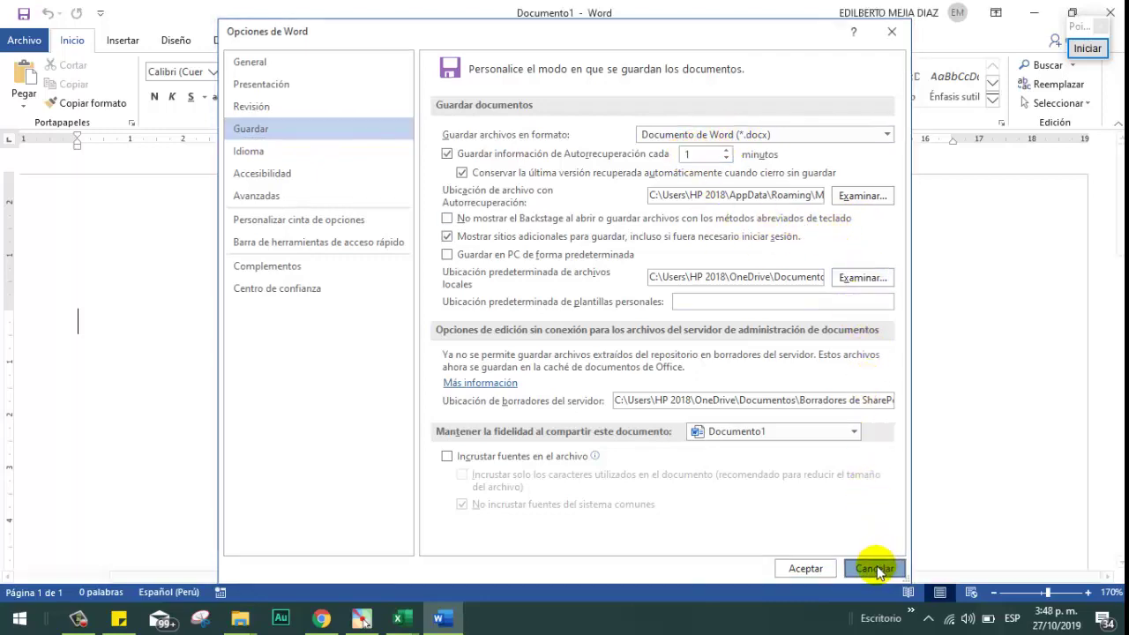
pyautogui.click(1110, 12)
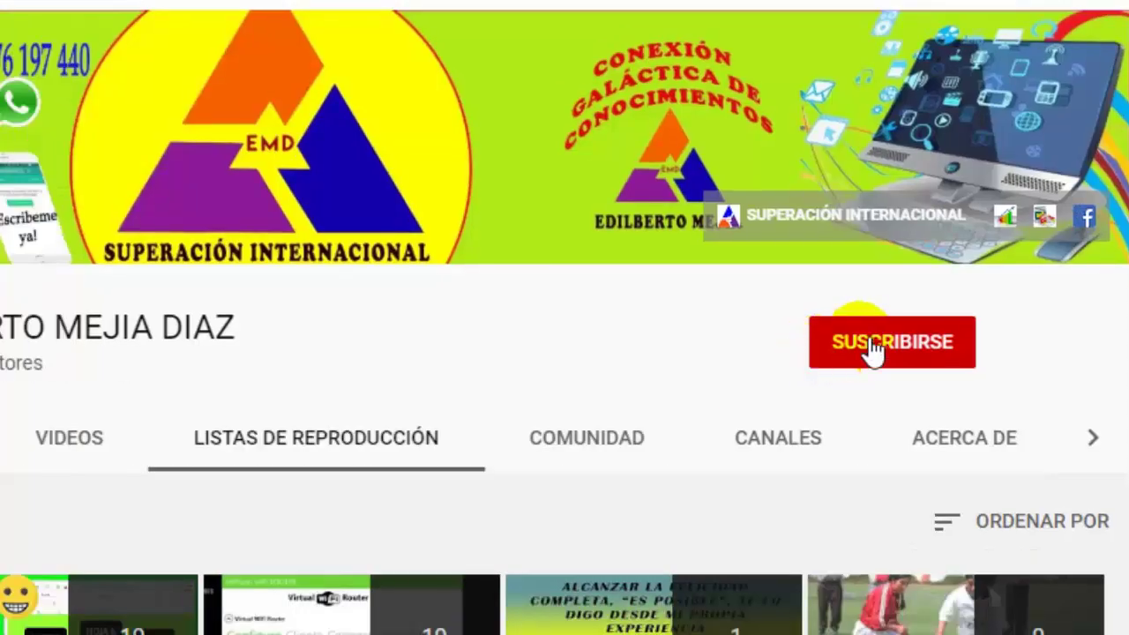
# - Subscribe to the channel and open its bell notification options
pyautogui.click(871, 344)
pyautogui.click(956, 349)
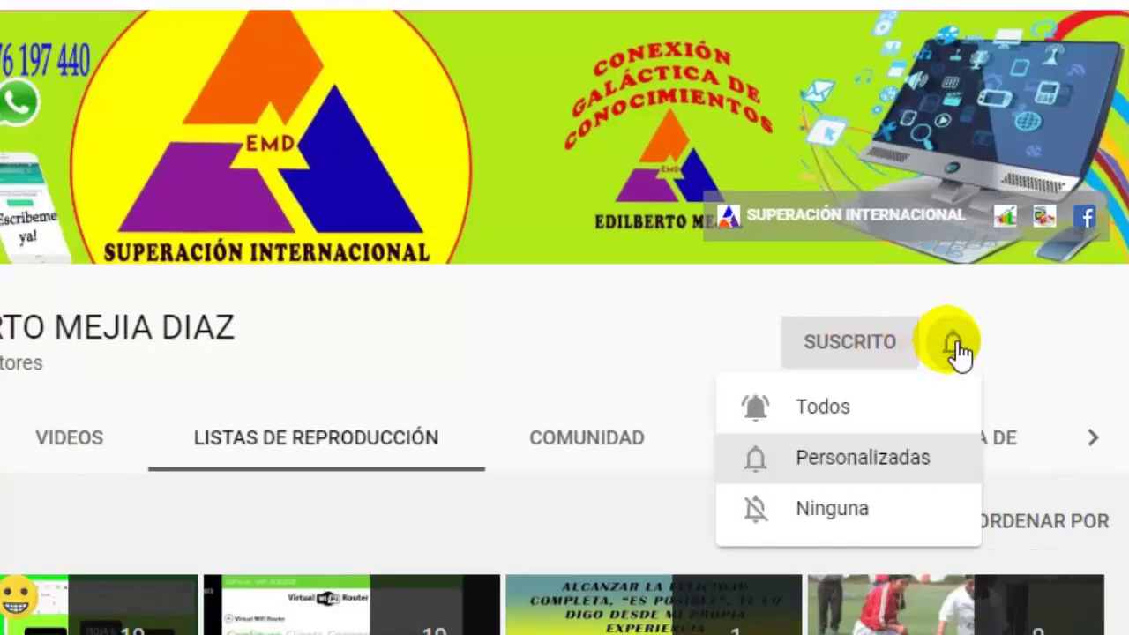